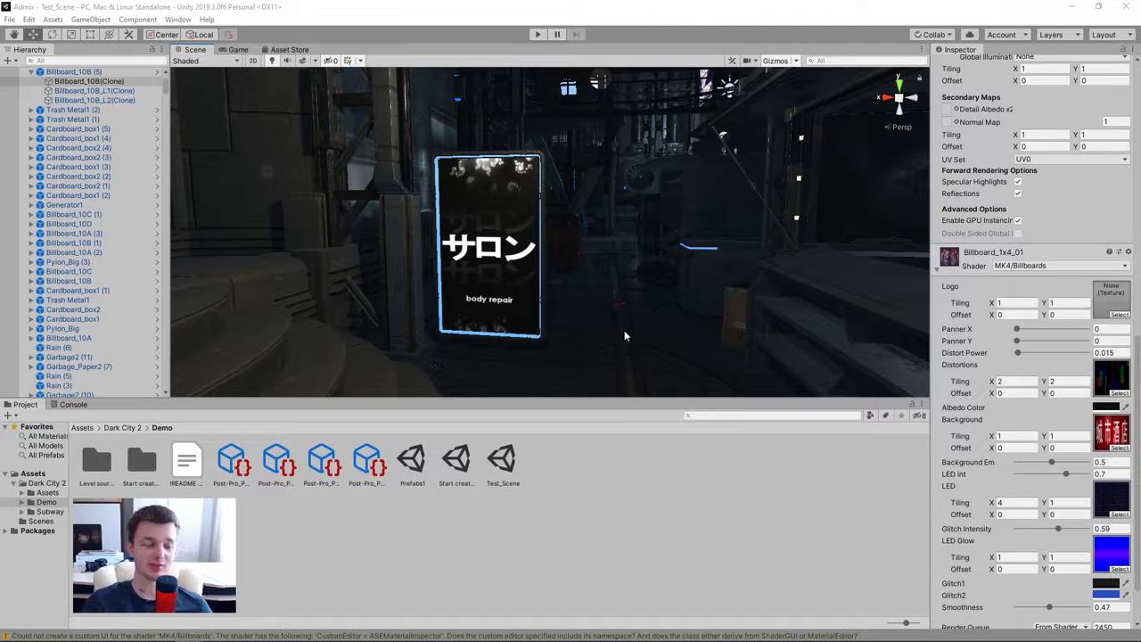
Register a new Admix account on admix.in and confirm it through the verification email link
scroll(673, 254, "up", 1)
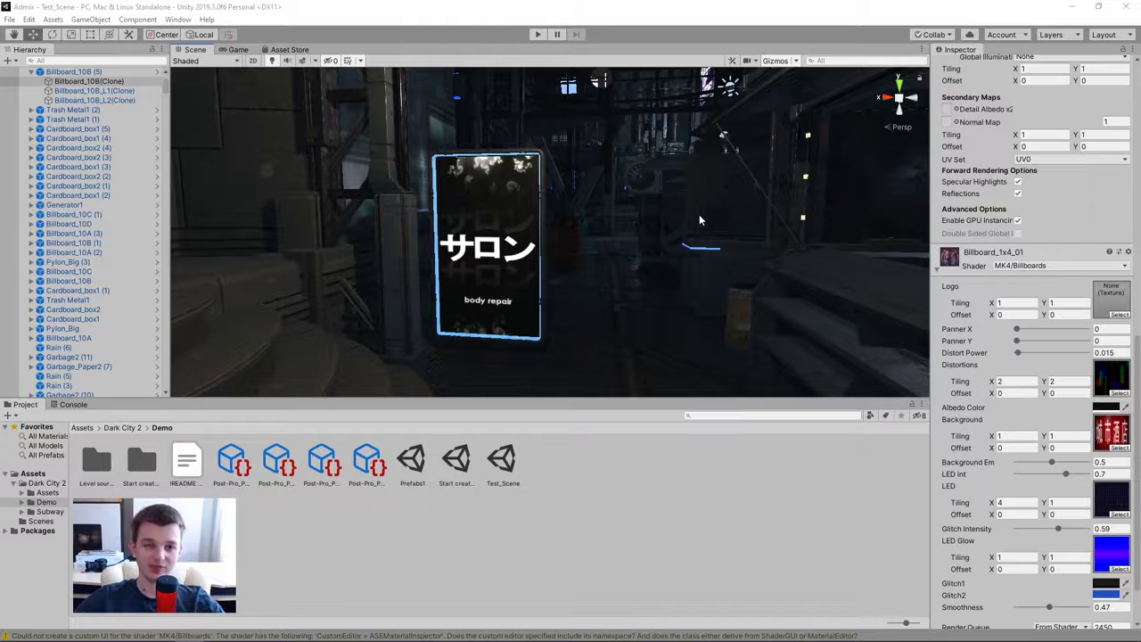
mouse_move(719, 206)
right_mouse_down()
mouse_move(618, 224)
mouse_move(648, 177)
right_mouse_up()
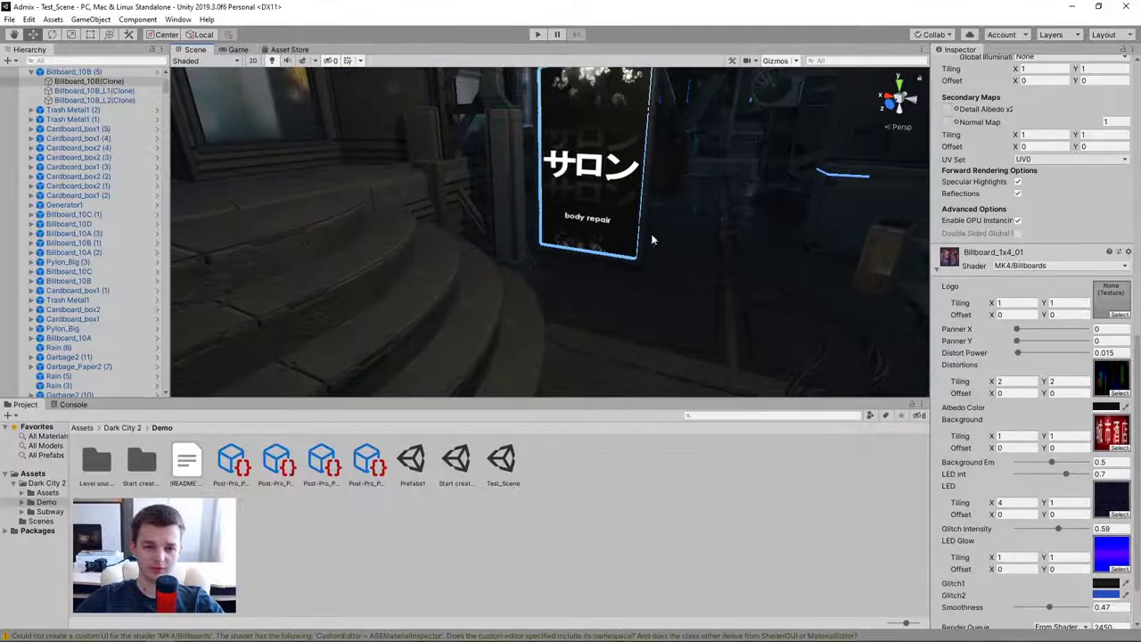
mouse_move(637, 96)
right_mouse_down()
mouse_move(778, 237)
mouse_move(654, 233)
mouse_move(675, 259)
right_mouse_up()
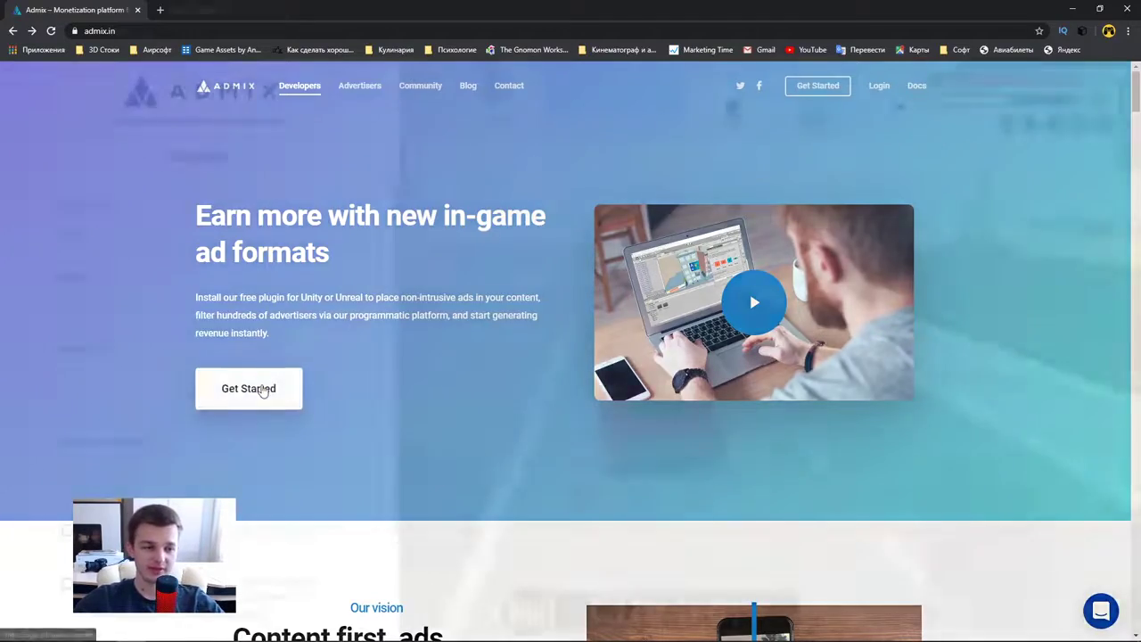
left_click(262, 390)
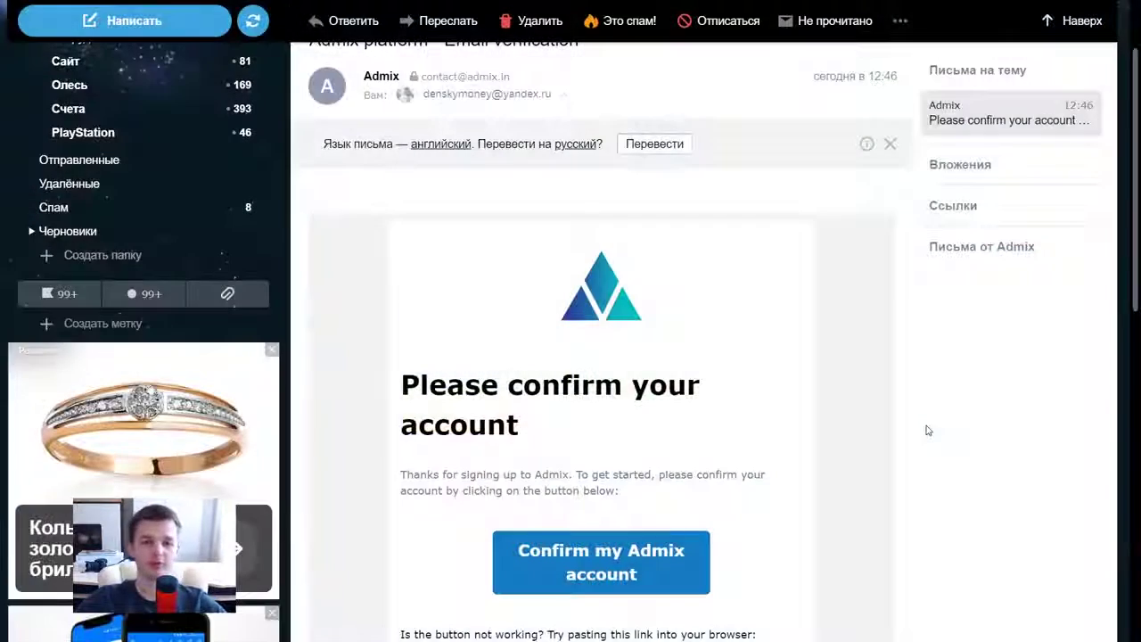
left_click(649, 571)
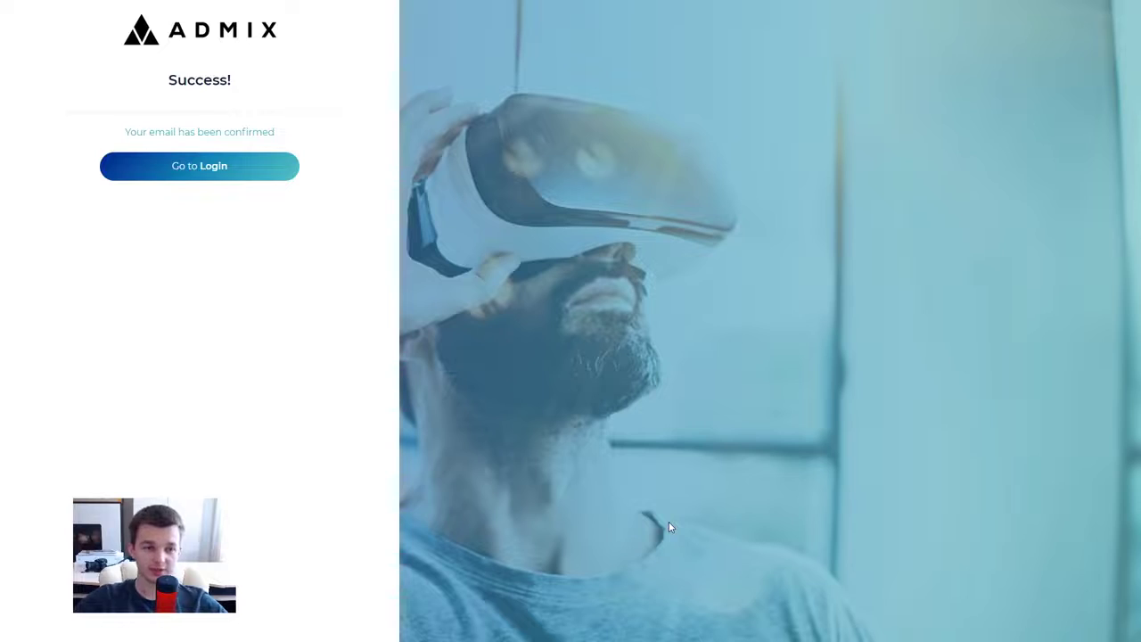
Log in to Admix, then download and import the Admix.Unity_Rev.1.8.5.6 package into the project
left_click(250, 163)
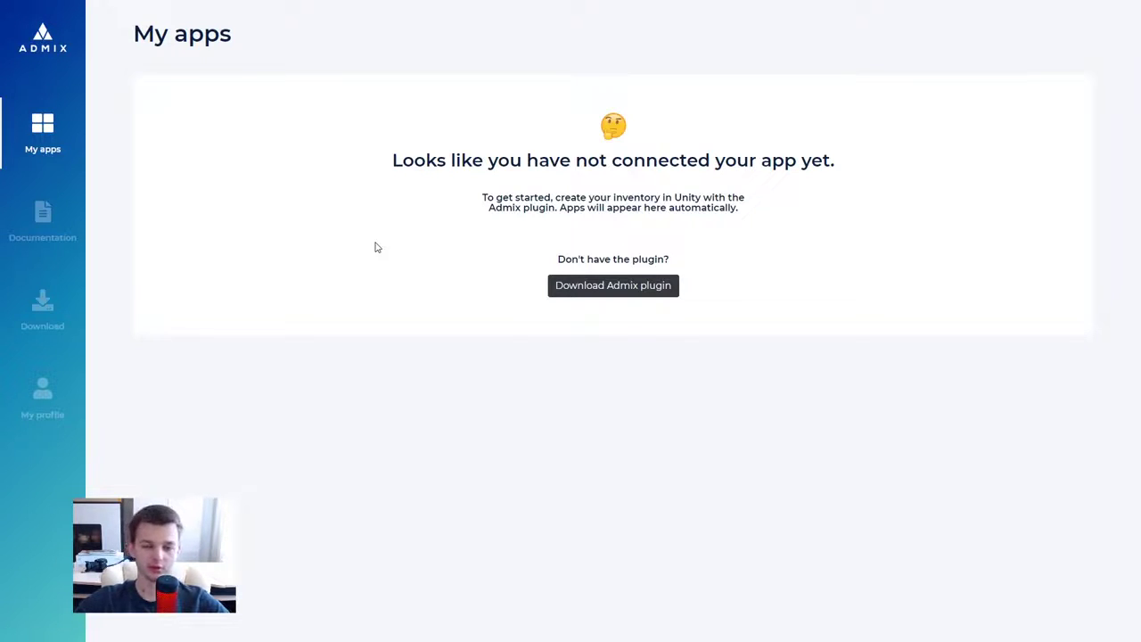
left_click(631, 291)
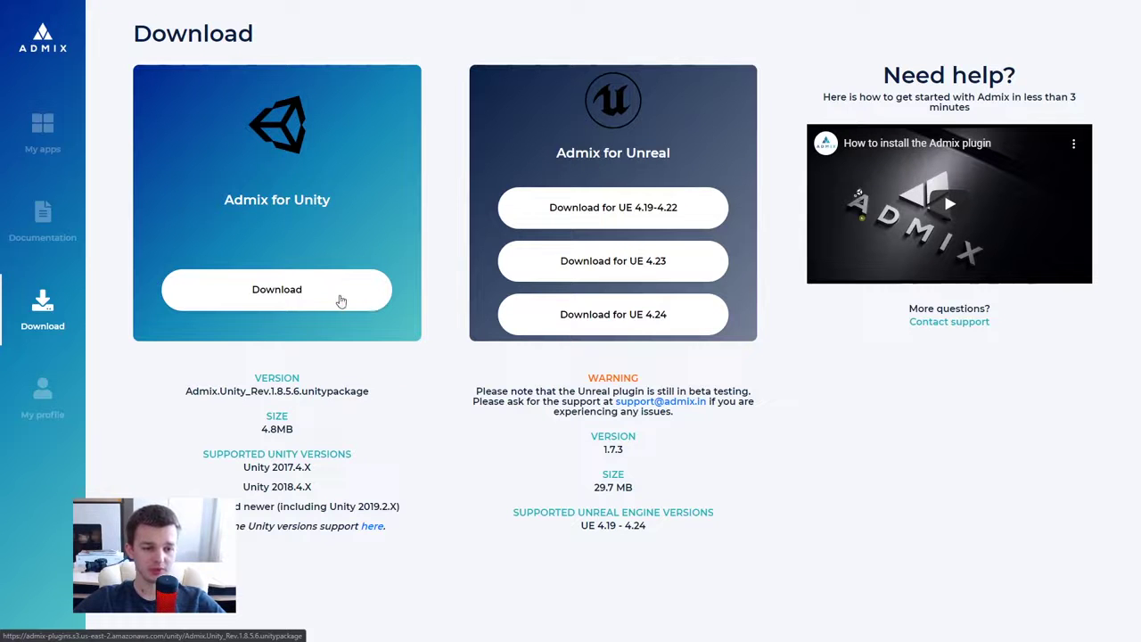
left_click(340, 297)
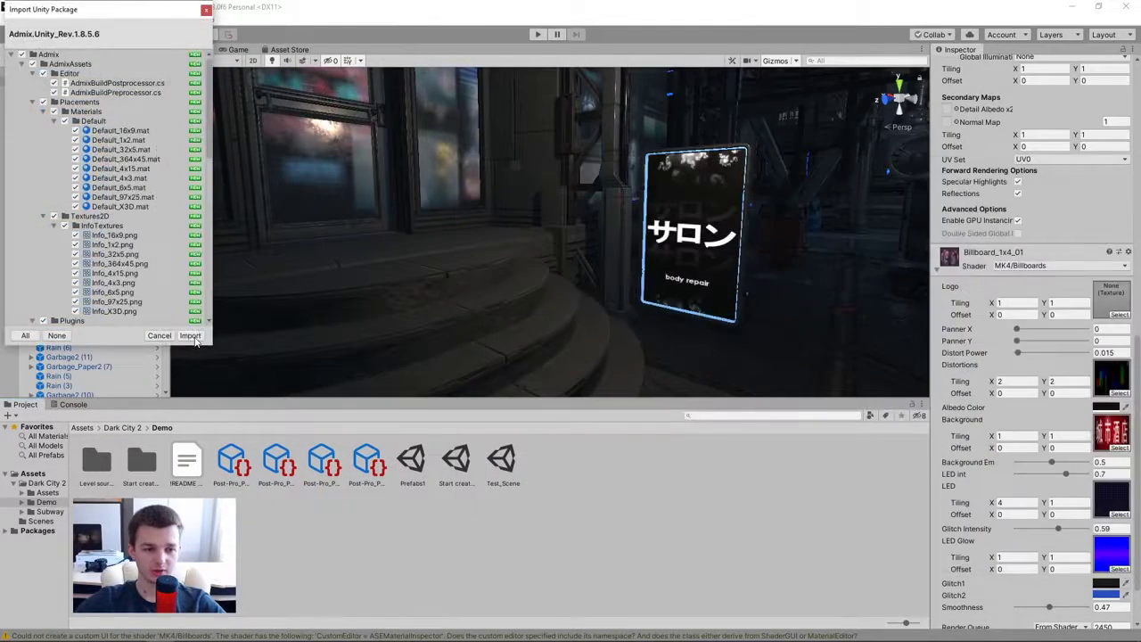
left_click(191, 336)
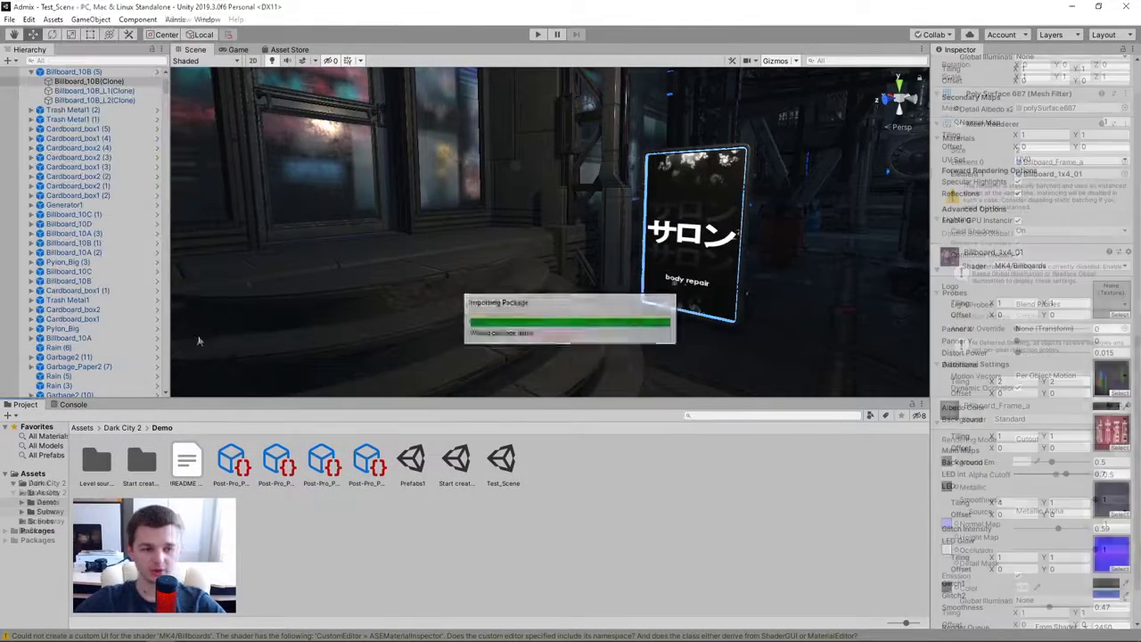
Open the Admix plugin window from the Admix menu and position it over the scene
left_click(175, 19)
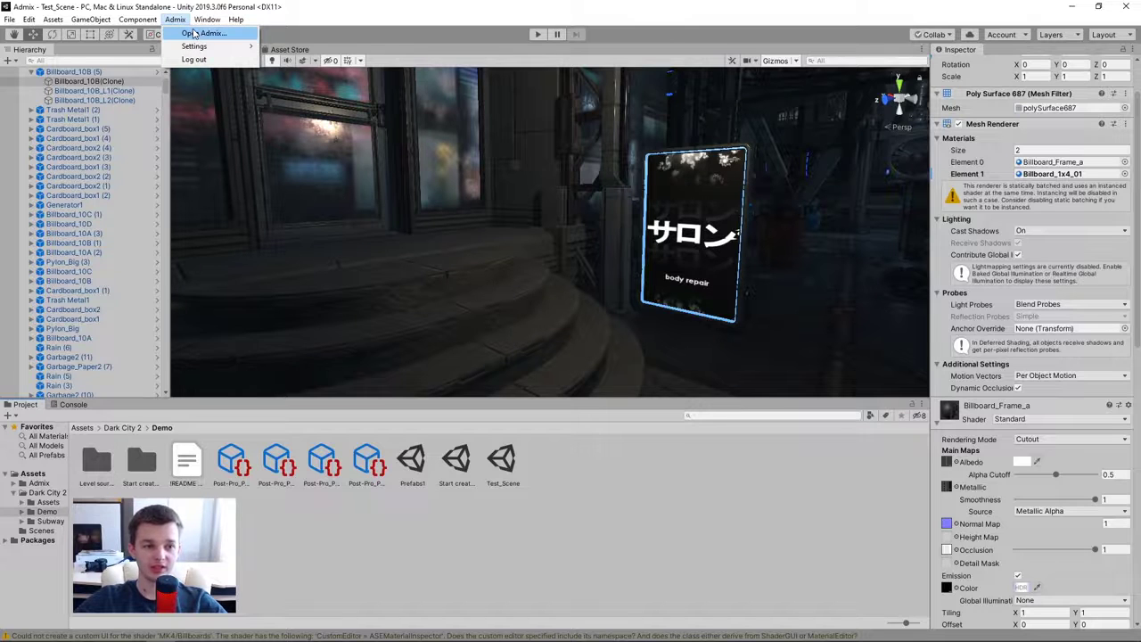
left_click(194, 33)
left_click_drag(156, 27, 372, 144)
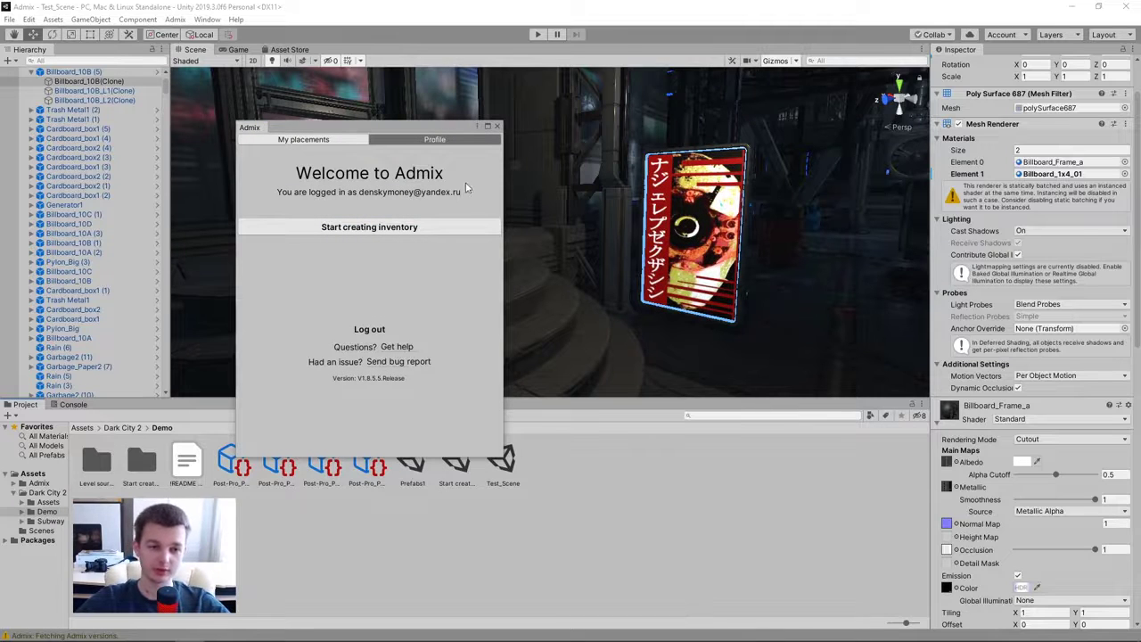
Start creating inventory and add a 6:5 banner placement to the scene
left_click(420, 230)
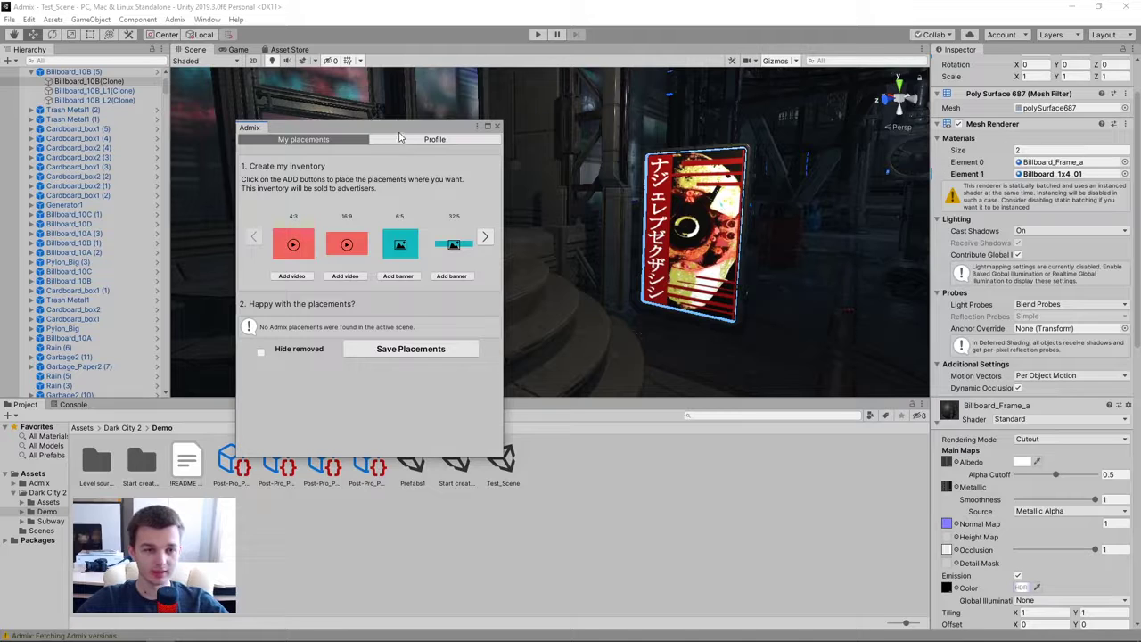
left_click_drag(443, 132, 706, 115)
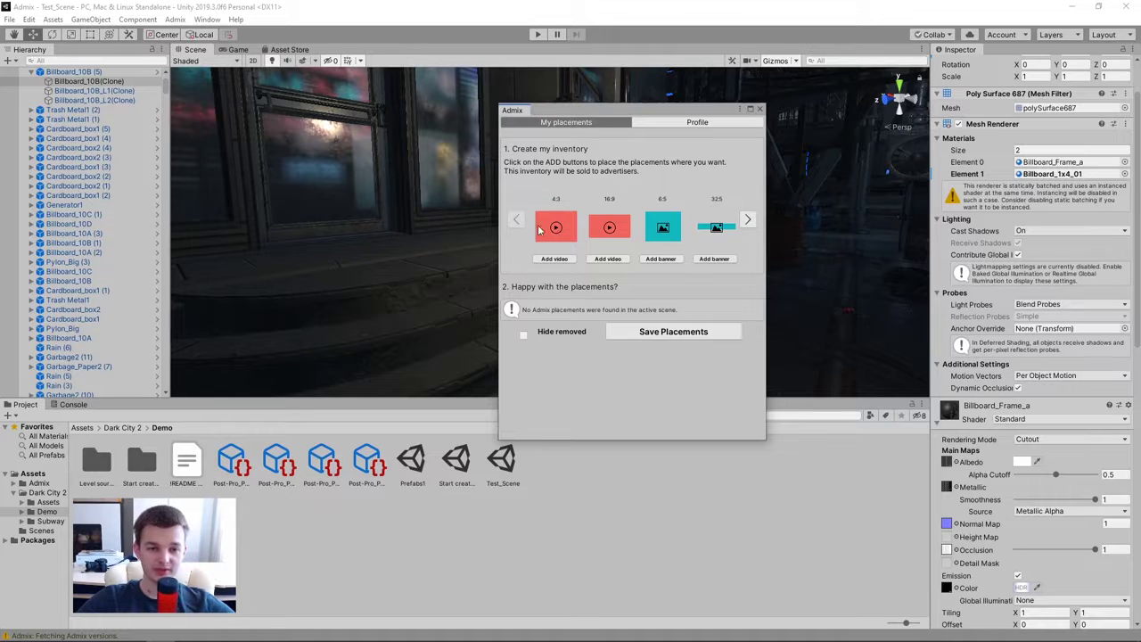
left_click(748, 219)
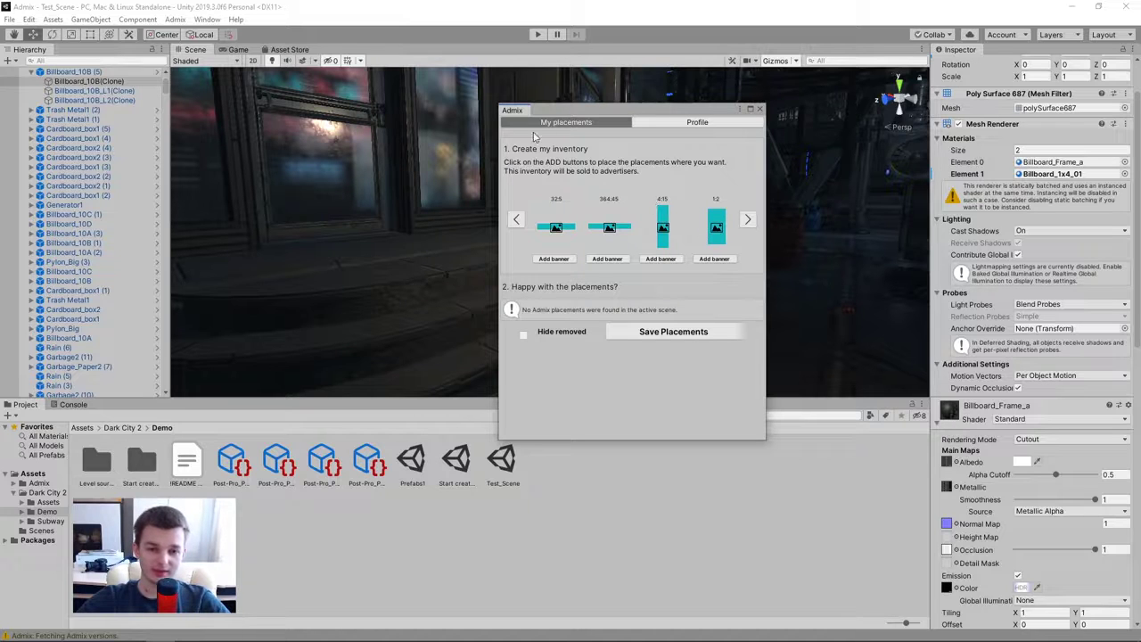
left_click(515, 220)
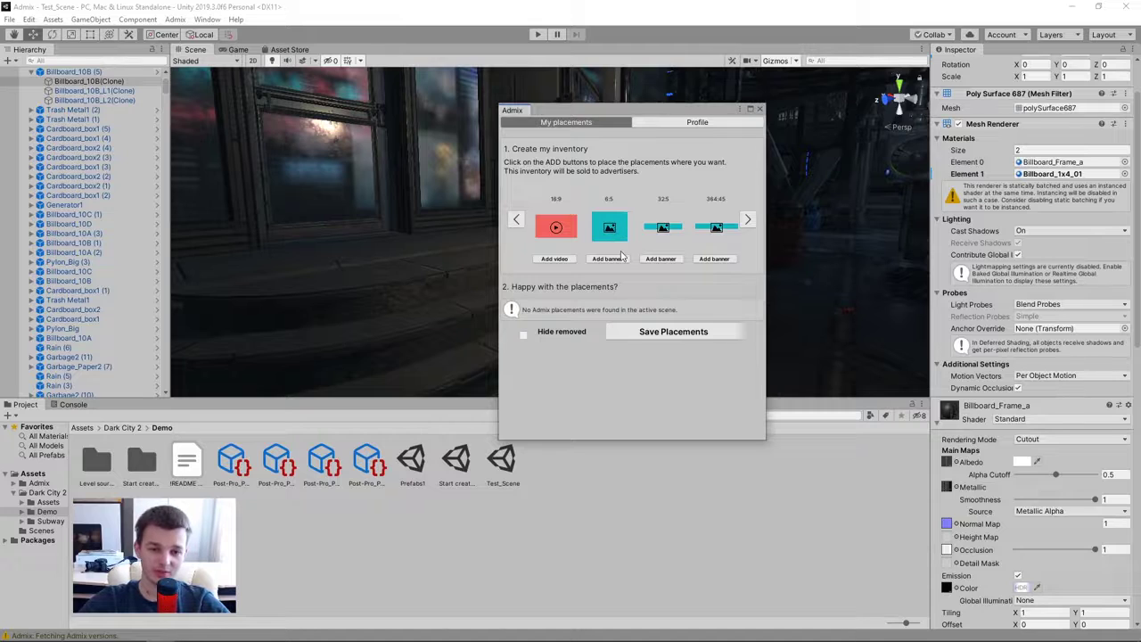
left_click(620, 259)
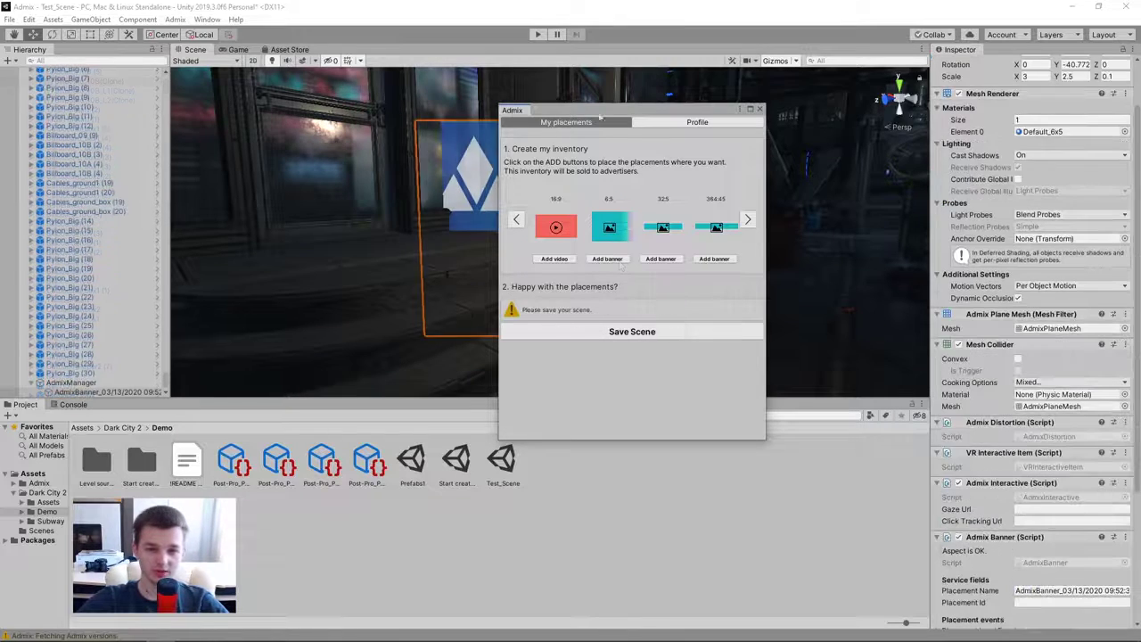
Place the 6:5 banner in the scene, frame it, and rotate it to face the street
left_click(1002, 53)
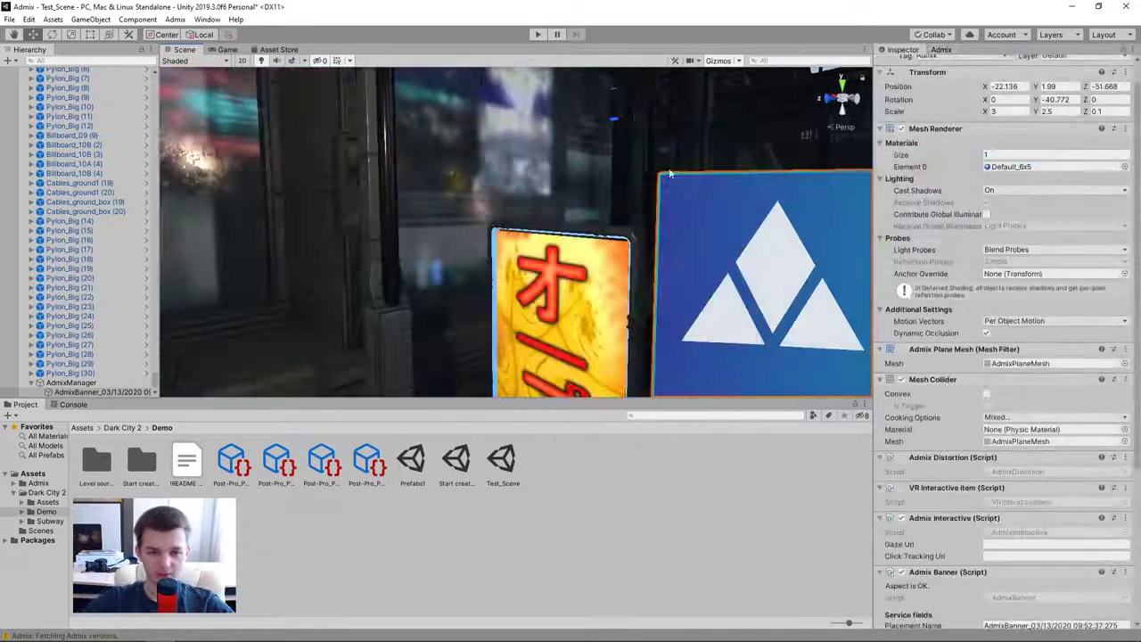
right_click_drag(518, 178, 514, 137)
key("f")
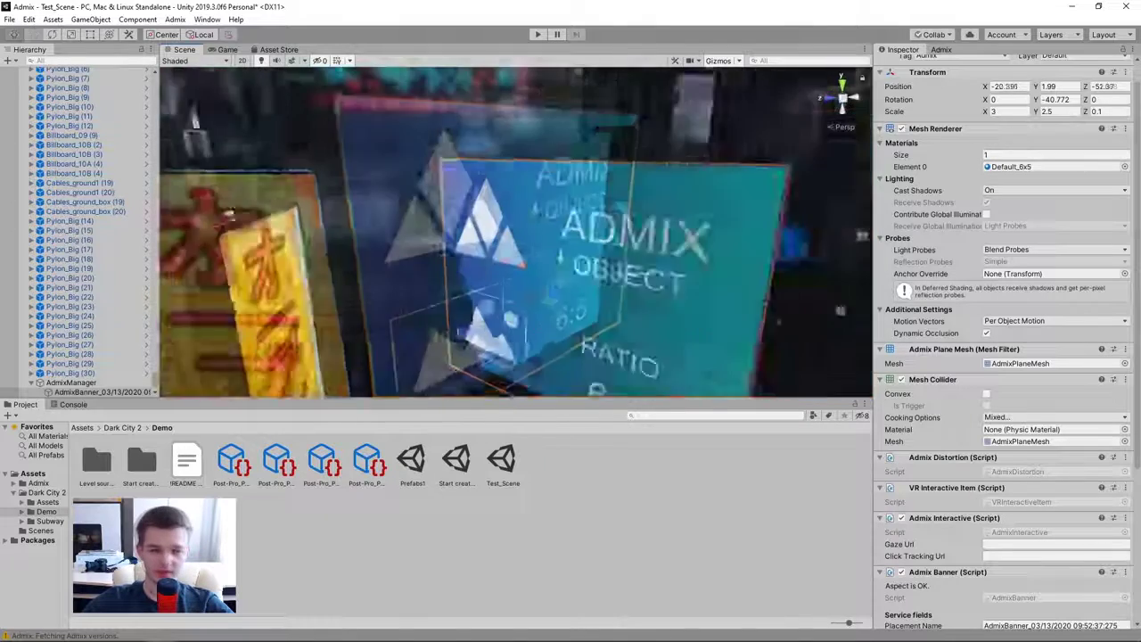
mouse_move(552, 301)
left_mouse_down()
mouse_move(444, 284)
mouse_move(511, 288)
mouse_move(428, 247)
mouse_move(554, 229)
left_mouse_up()
key("e")
key("r")
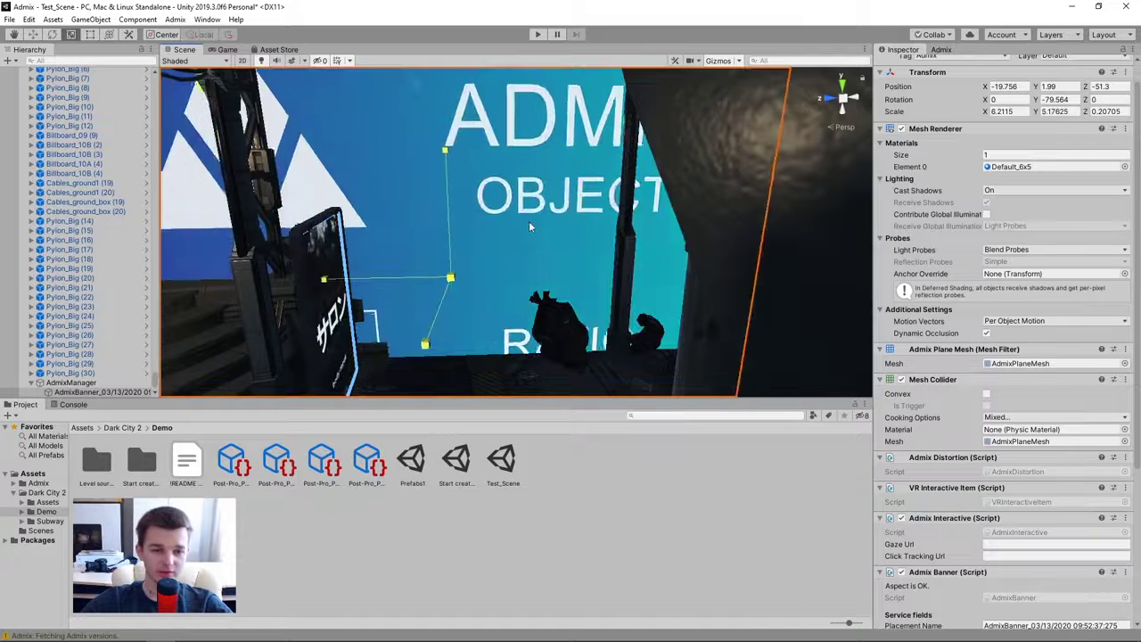
Raise the banner higher up the alley wall and enlarge it
key("ctrl+z")
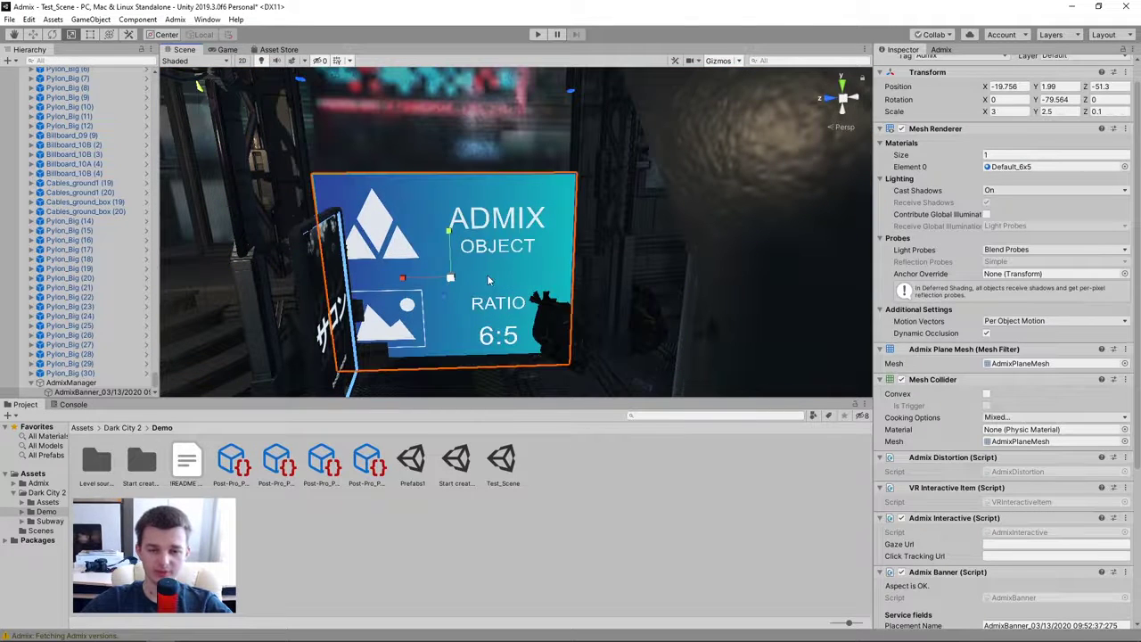
key("w")
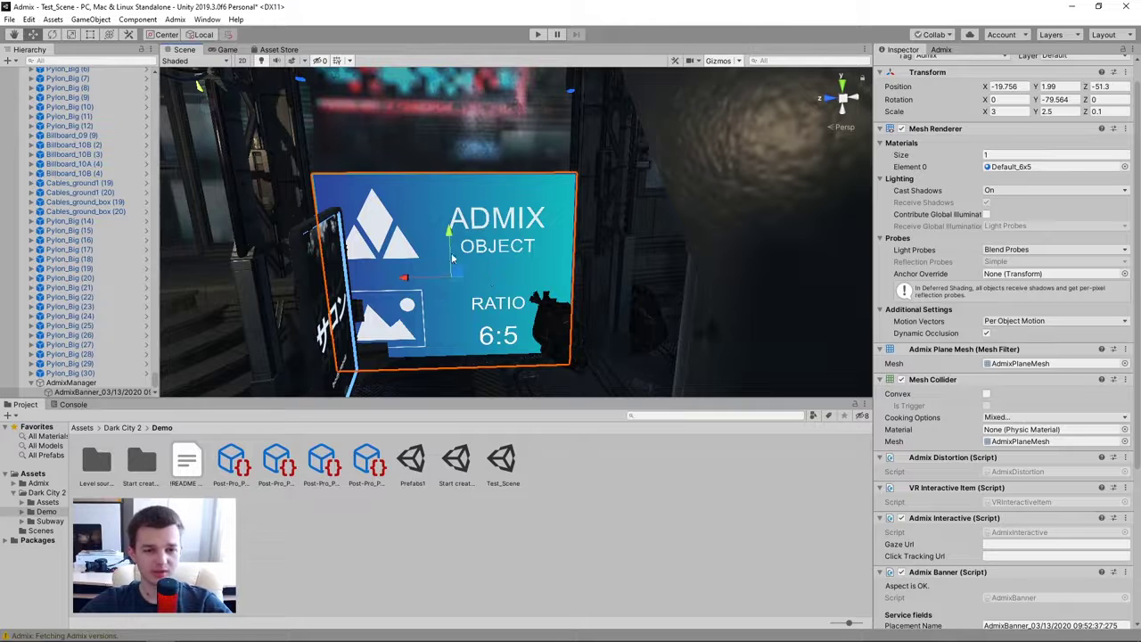
left_click_drag(451, 242, 450, 54)
key("f")
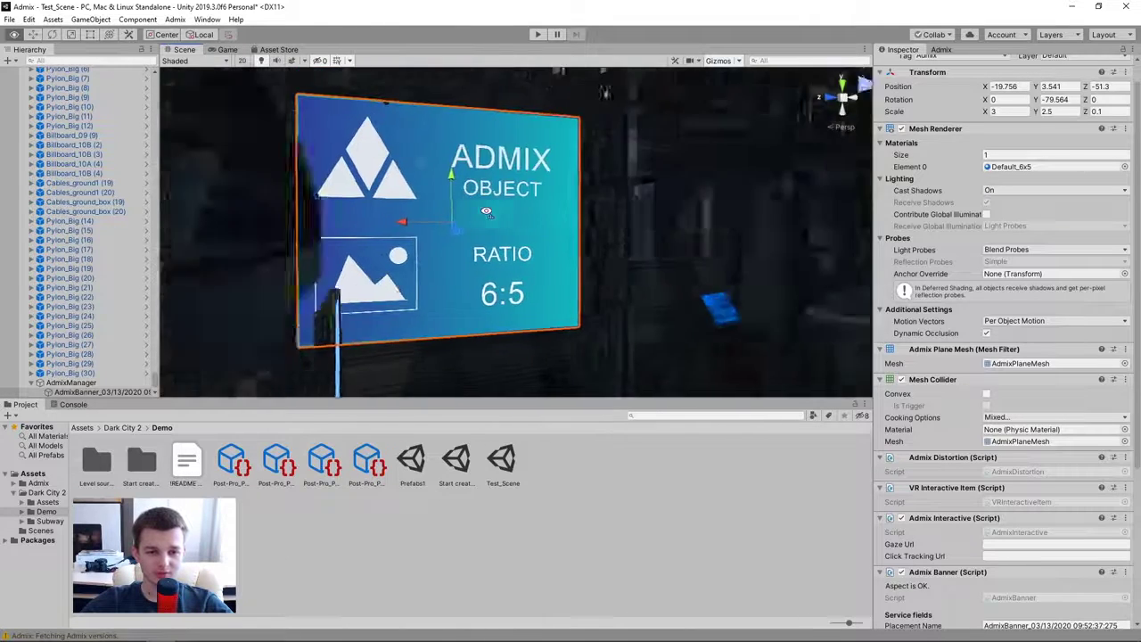
key("r")
left_click_drag(570, 221, 735, 107)
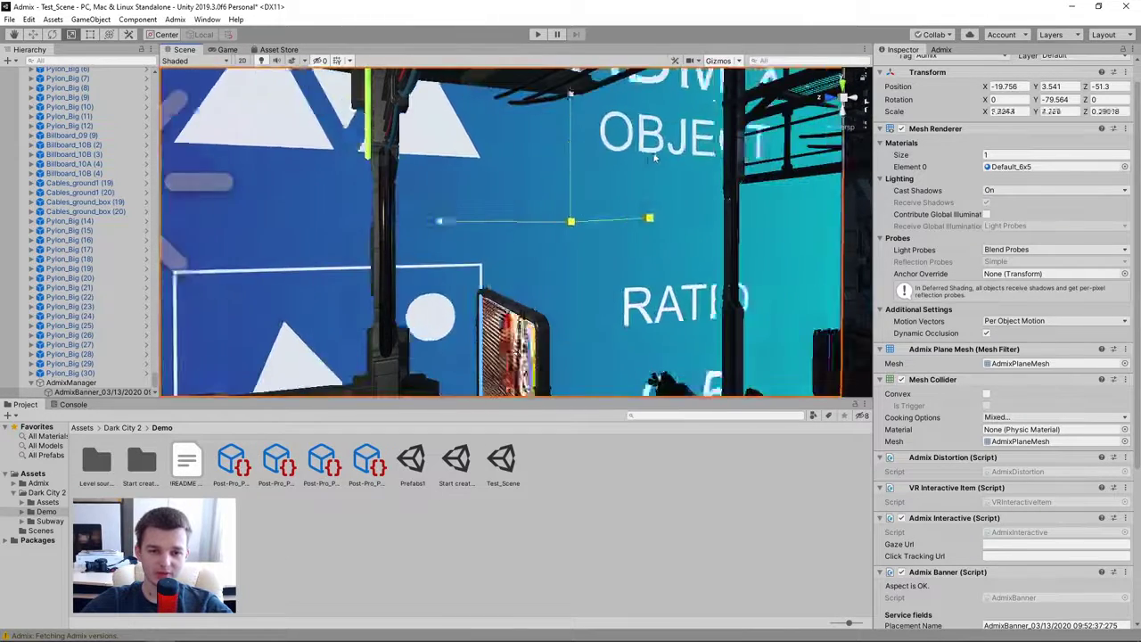
key("f")
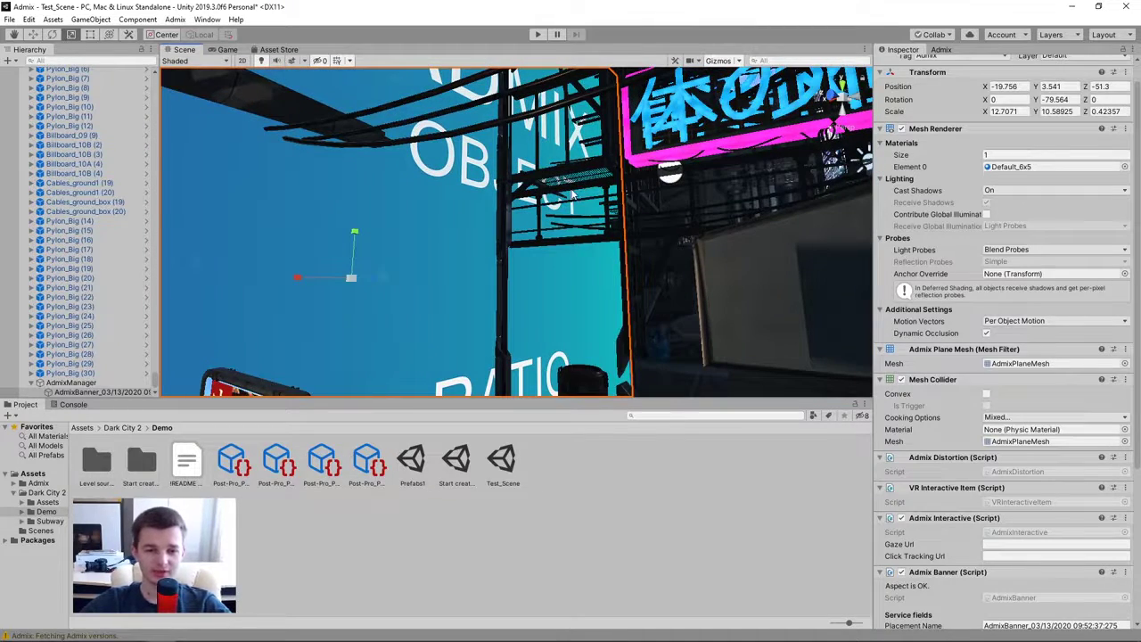
Revert the last scale change and orbit the view to see the banner's front and back
mouse_move(578, 181)
right_mouse_down()
mouse_move(462, 215)
mouse_move(585, 198)
right_mouse_up()
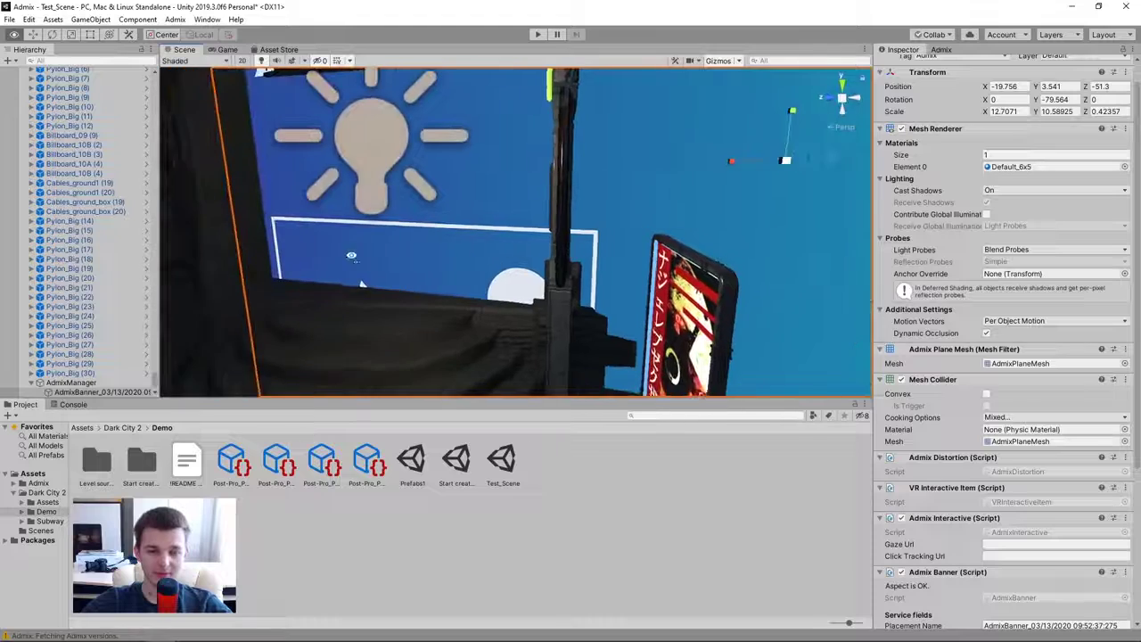
key("ctrl+z")
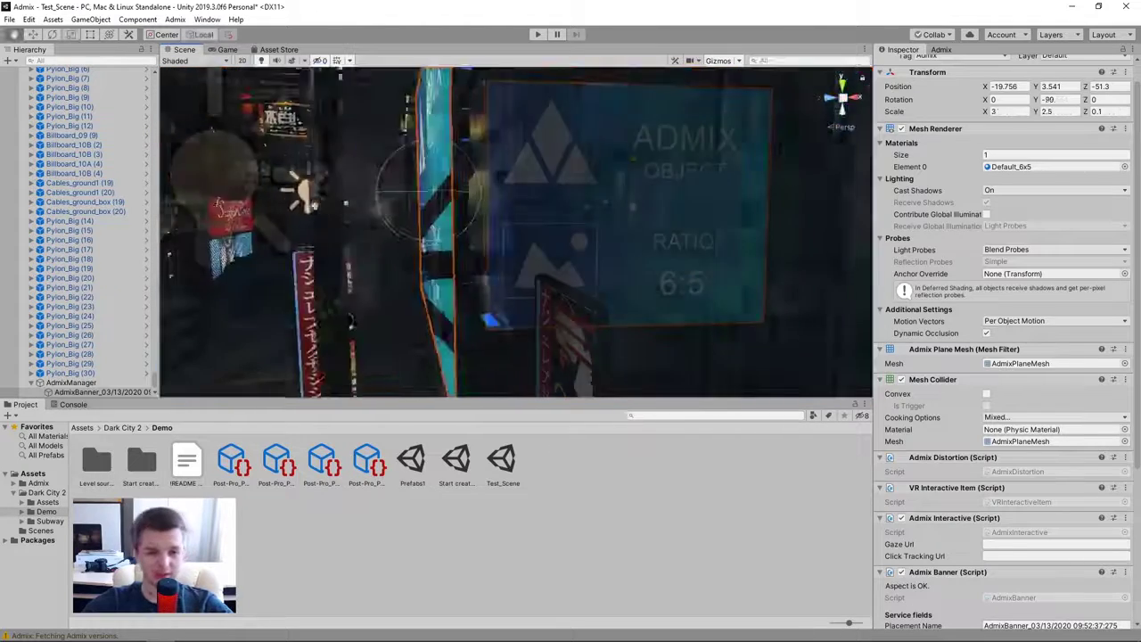
middle_click_drag(251, 223, 321, 234)
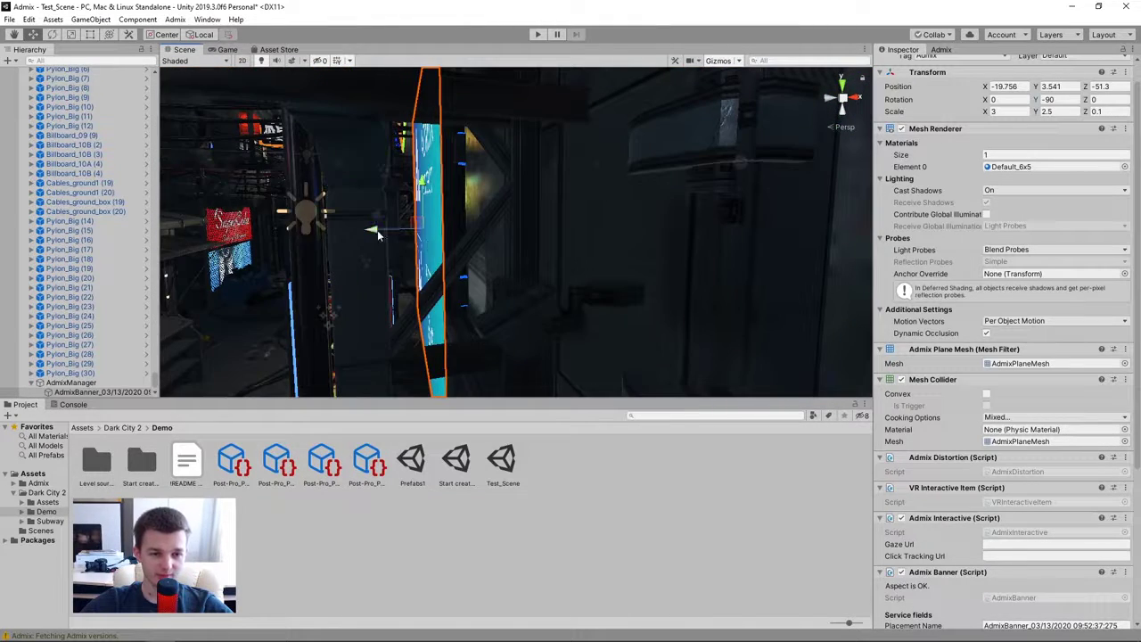
right_click_drag(321, 234, 366, 277)
left_click_drag(366, 276, 555, 130, "alt")
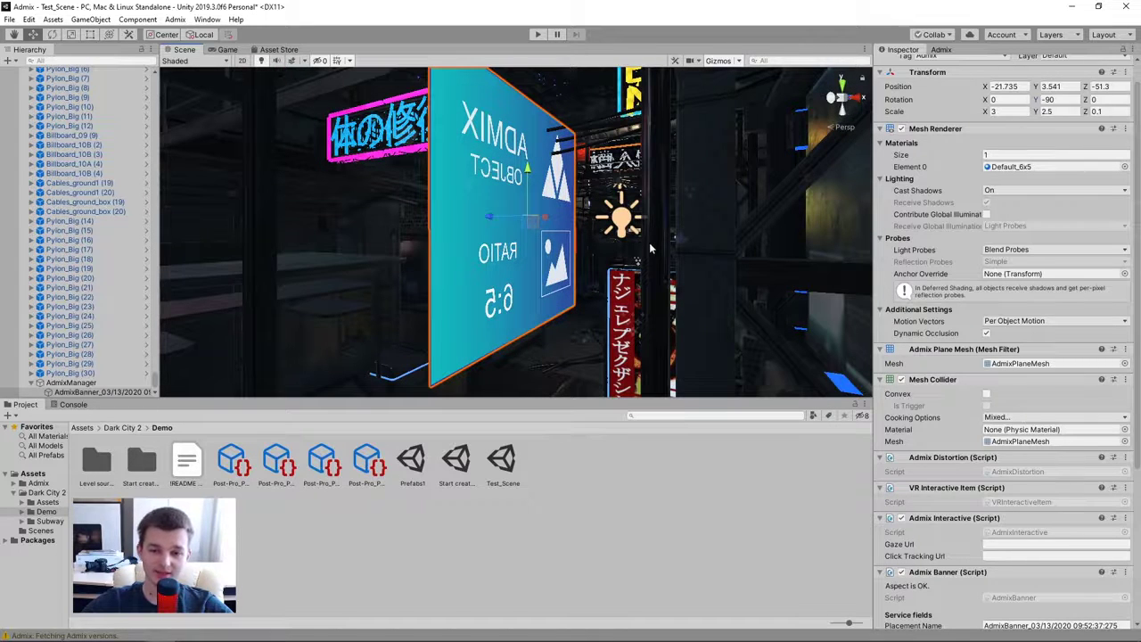
Switch the banner's Default_6x5 material from Unlit/Texture to the Standard shader
left_click(847, 105)
scroll(901, 125, "down", 5)
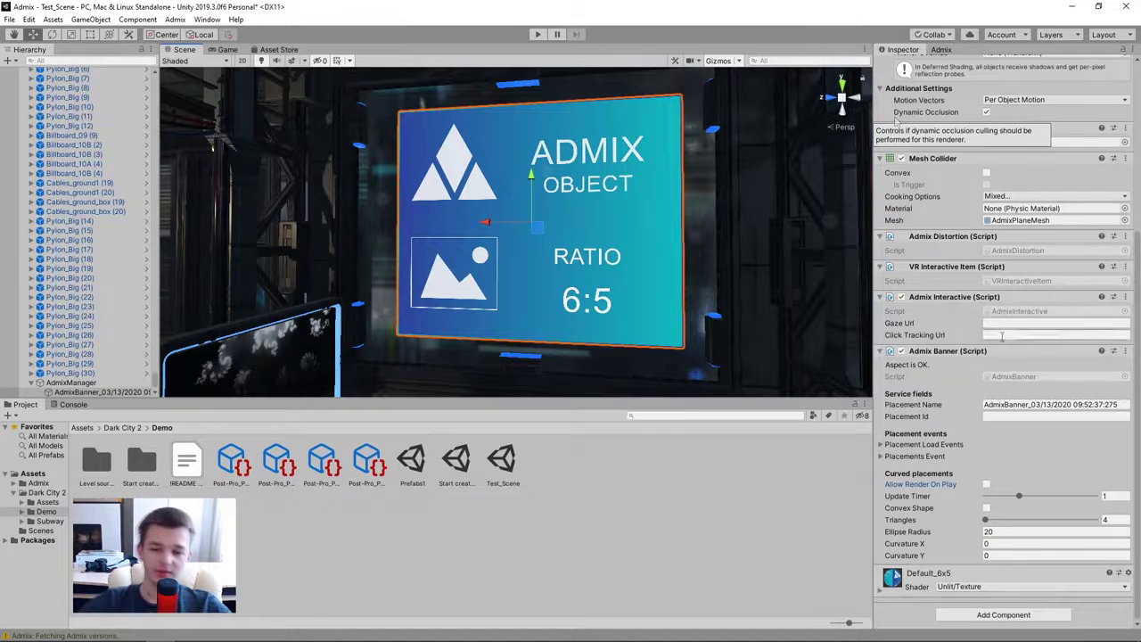
left_click(881, 591)
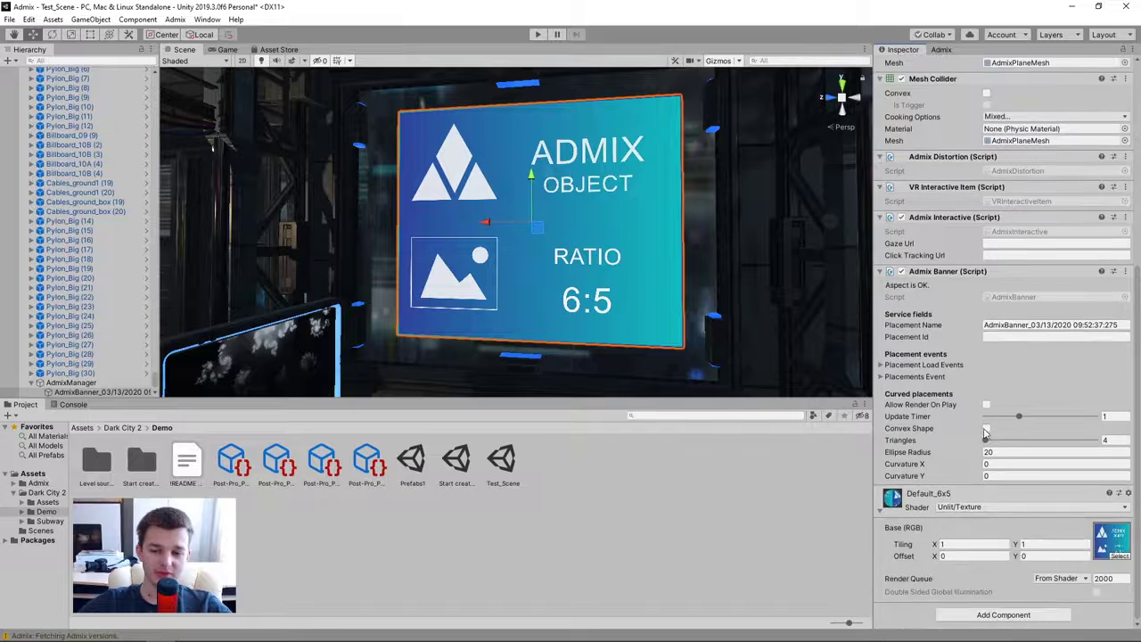
left_click(1021, 515)
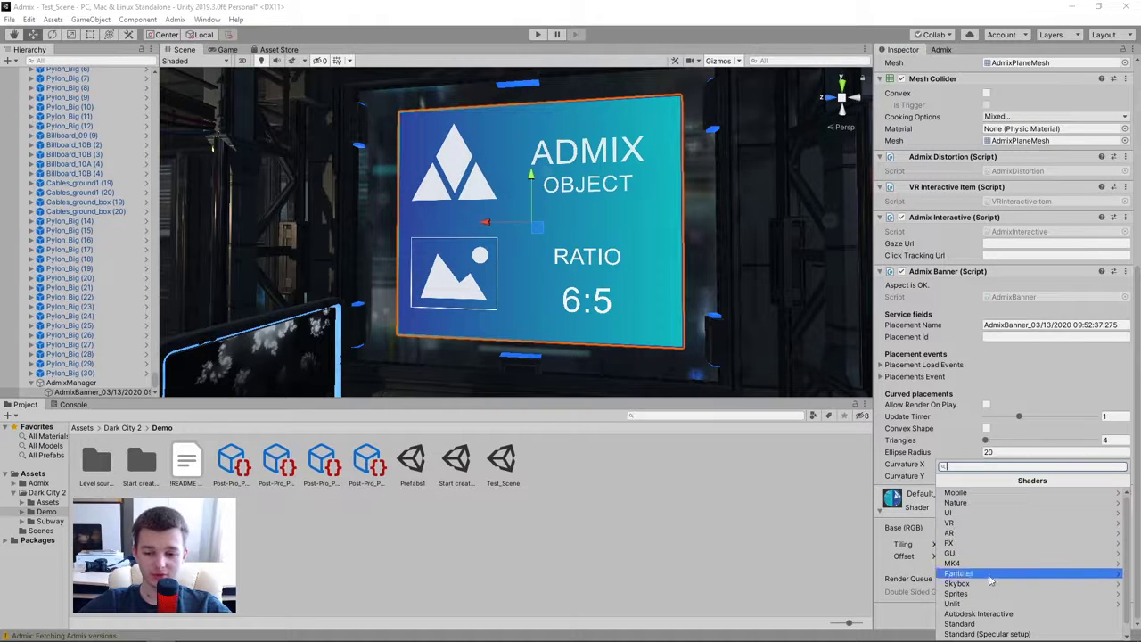
scroll(976, 613, "down", 1)
left_click(961, 613)
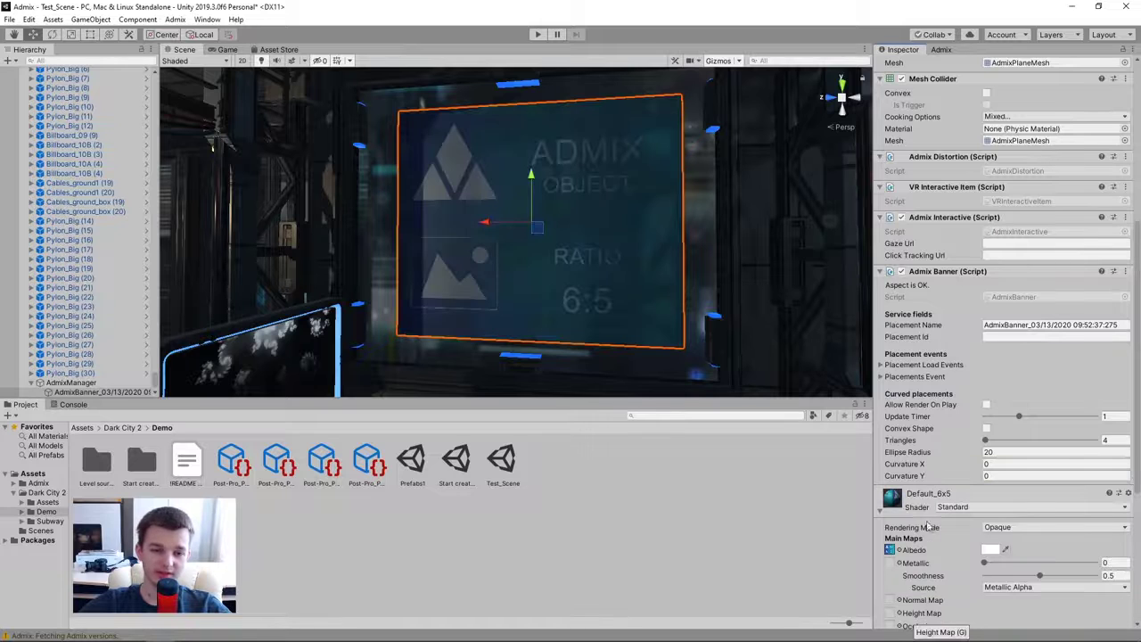
right_click_drag(616, 215, 708, 243)
middle_click_drag(639, 222, 621, 247)
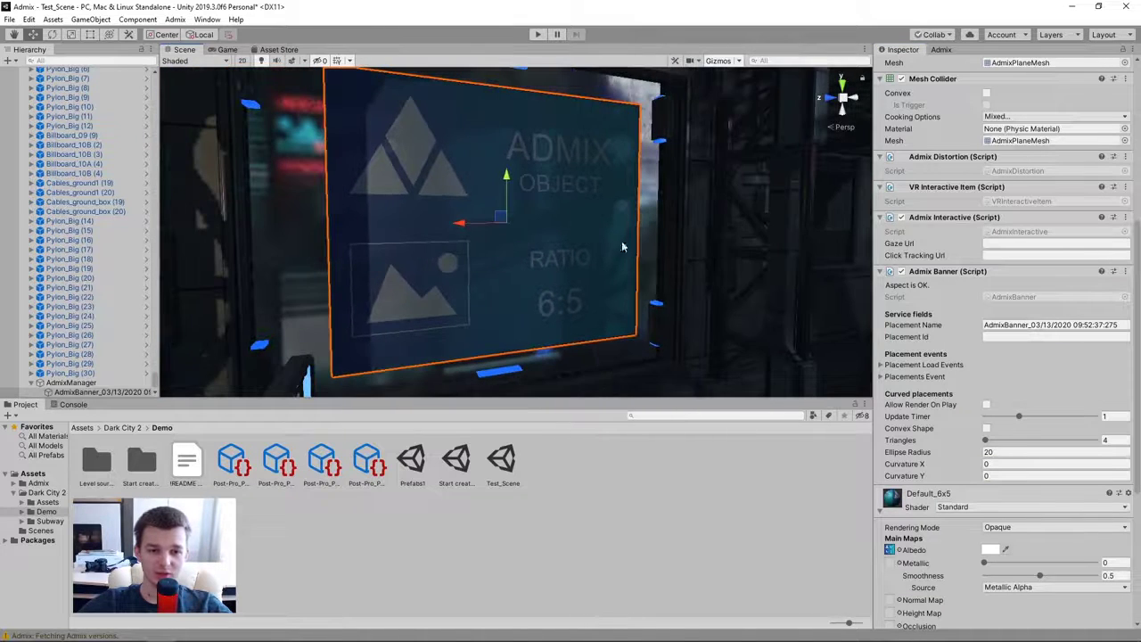
middle_click_drag(520, 223, 542, 177)
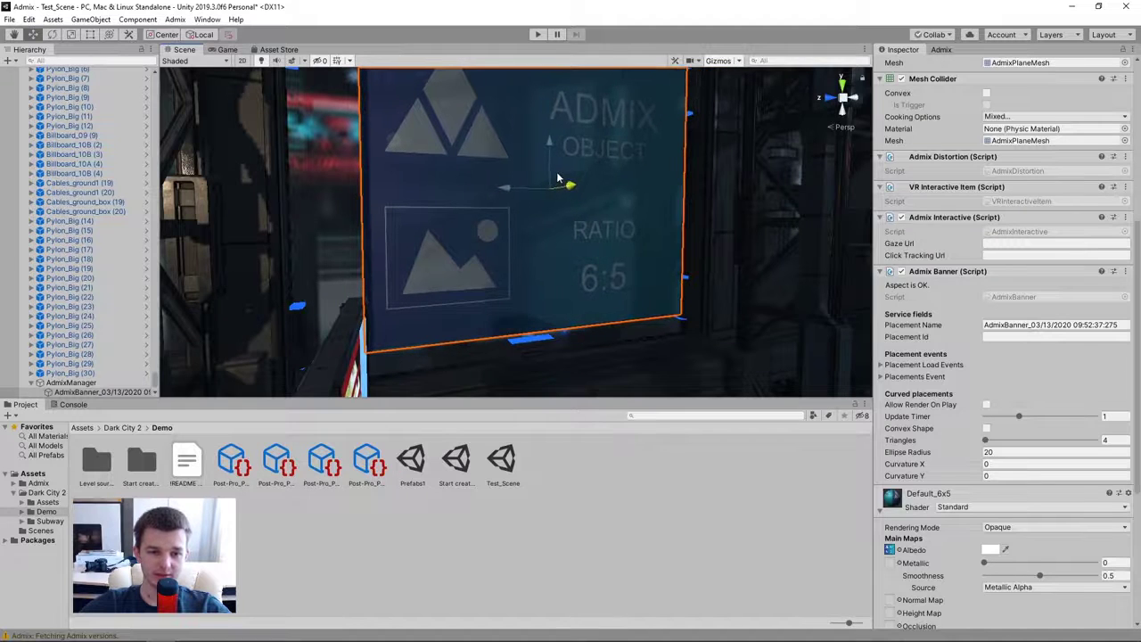
Raise the banner's Curvature X to bend it and frame the curved banner
mouse_move(683, 153)
middle_mouse_down()
mouse_move(492, 194)
mouse_move(535, 183)
middle_mouse_up()
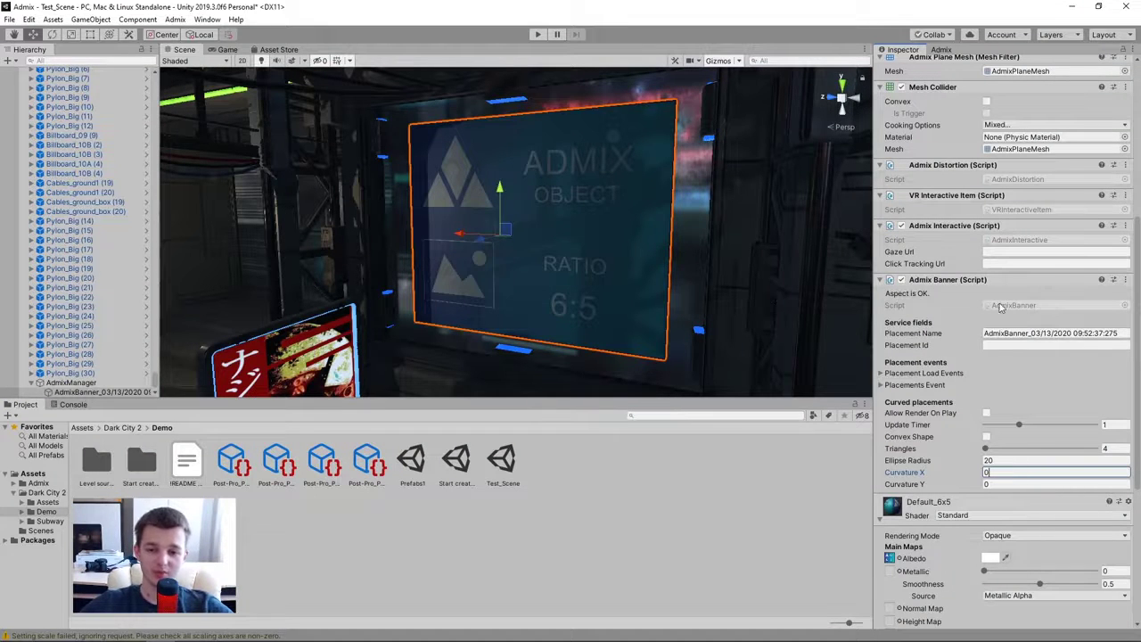
left_click_drag(938, 477, 976, 472)
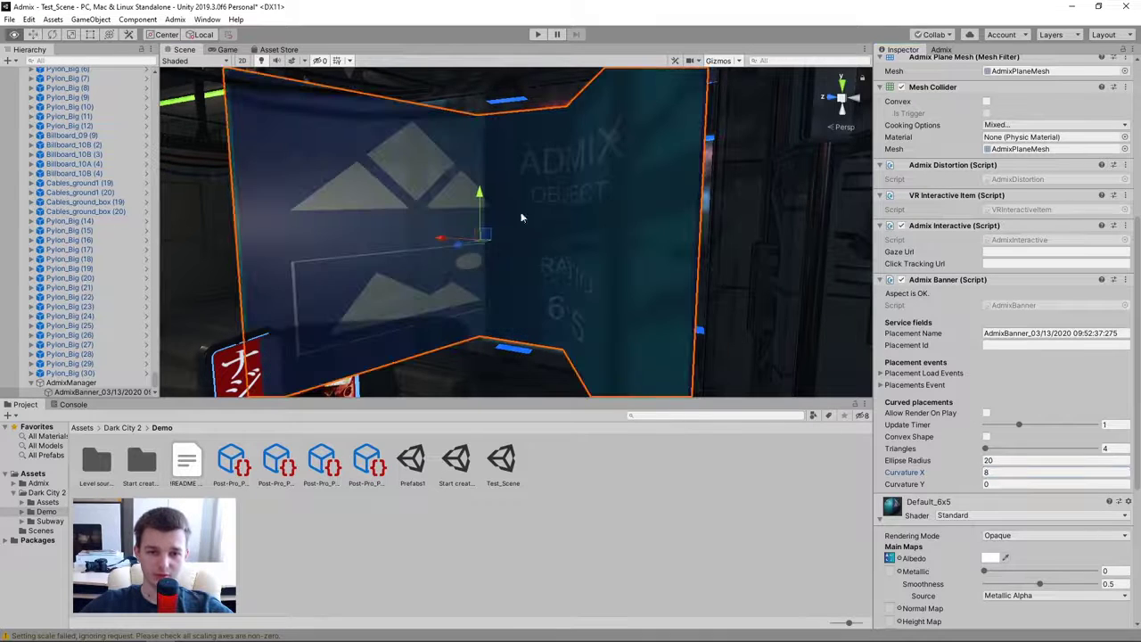
left_click_drag(523, 217, 659, 257, "alt")
key("f")
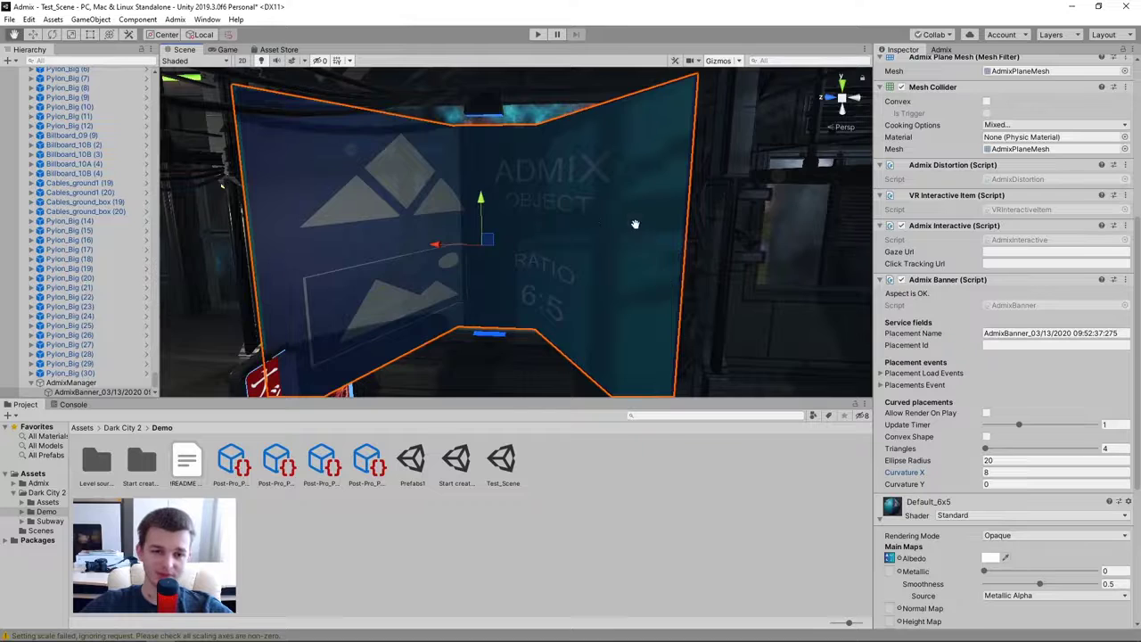
Increase the banner's Triangles to 19 for a smoother curve
scroll(624, 241, "up", 3)
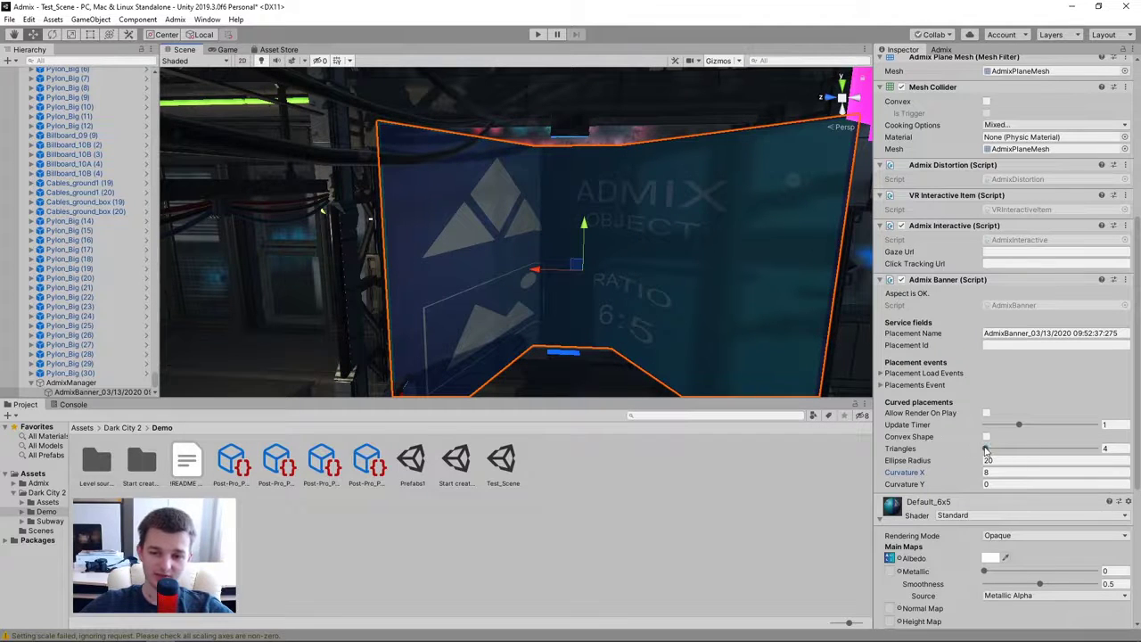
left_click_drag(985, 448, 1044, 448)
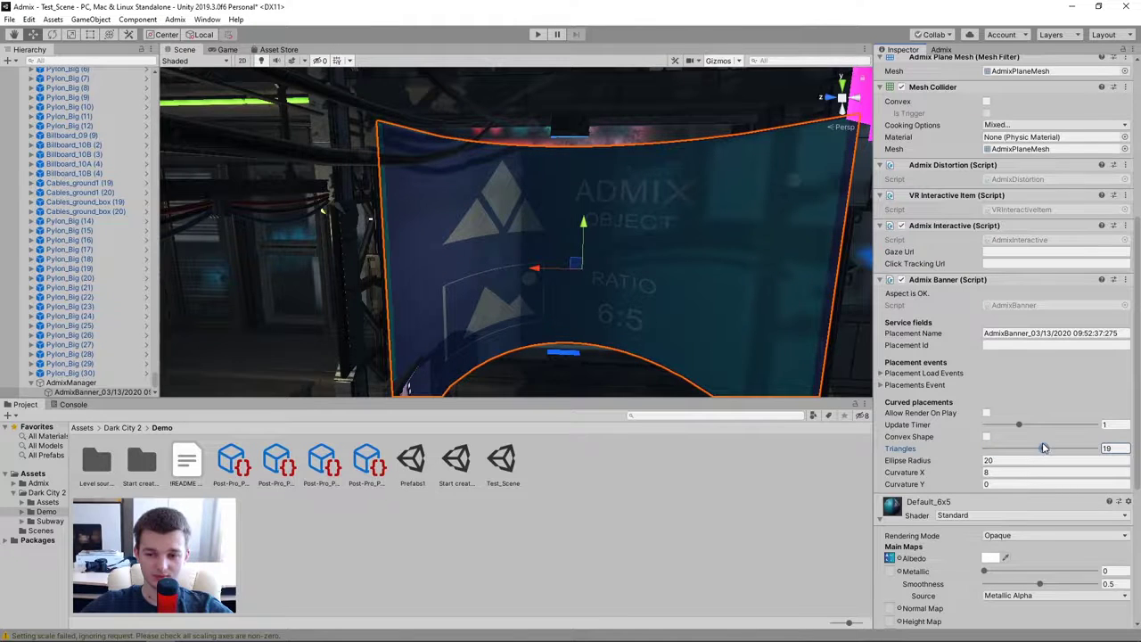
right_click_drag(758, 303, 815, 288)
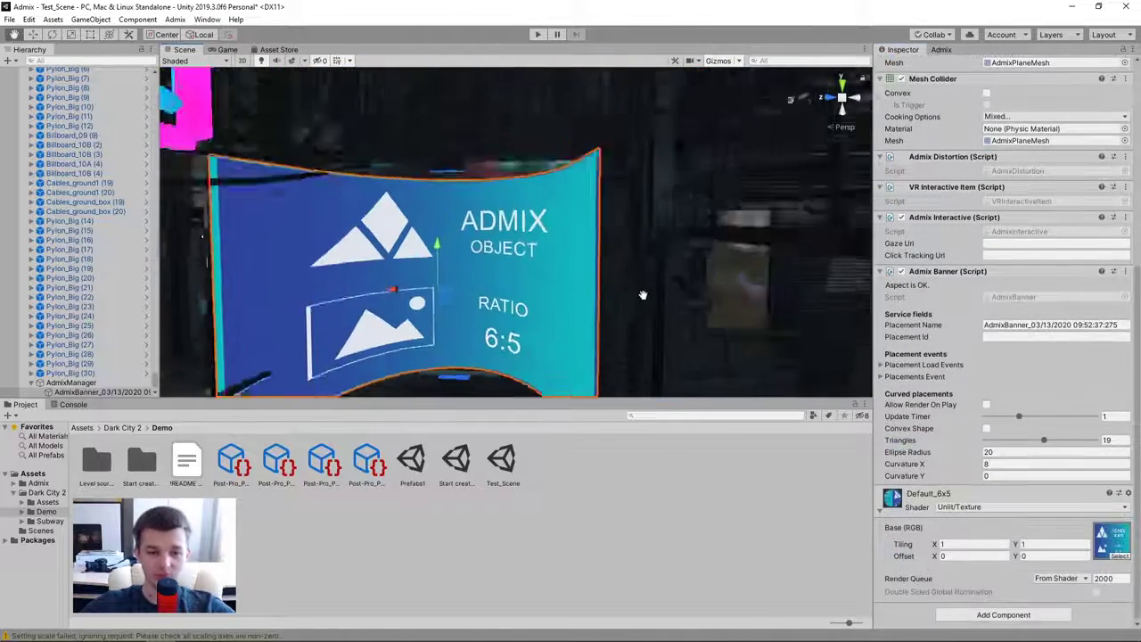
left_click_drag(643, 294, 803, 357, "alt")
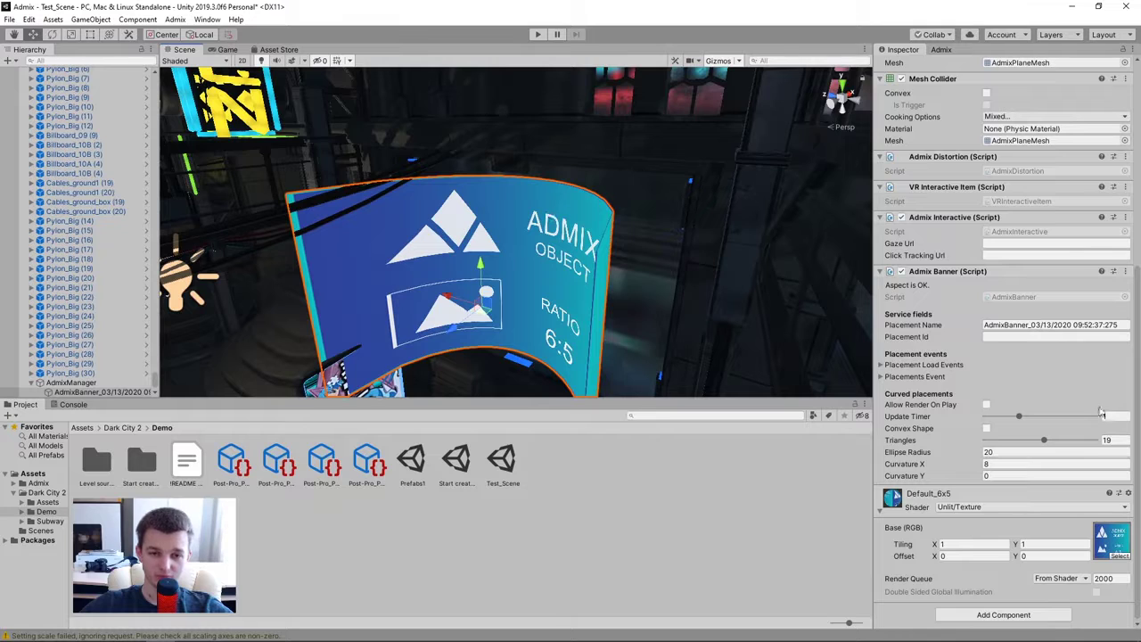
Enable Convex Shape and set Curvature Y to -6.69, inspecting the curved banner
left_click(986, 430)
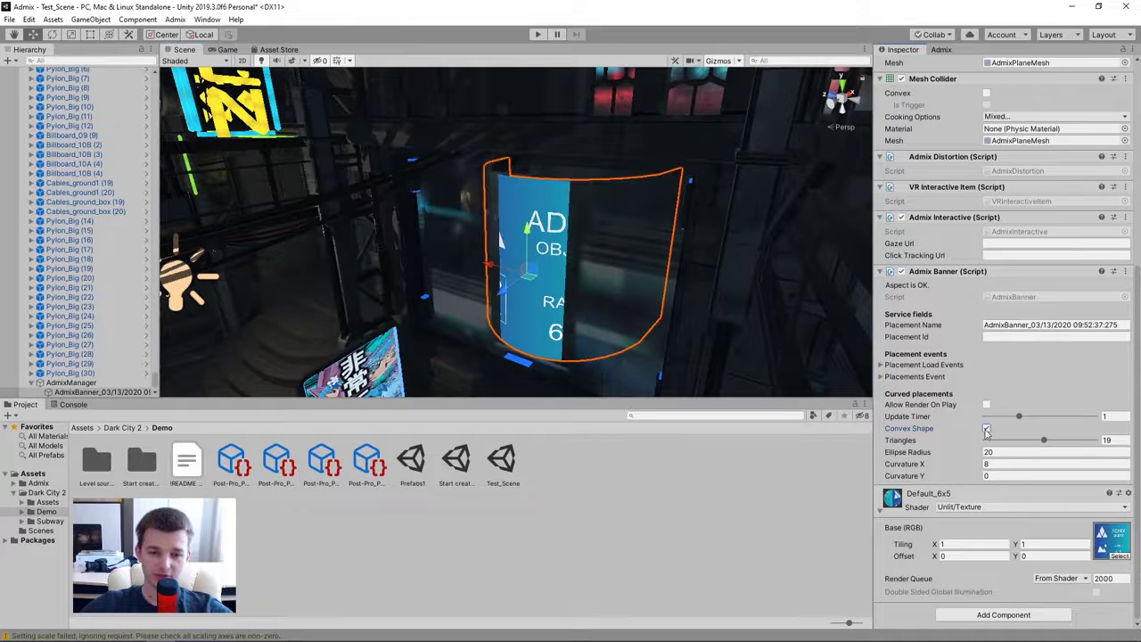
left_click_drag(503, 294, 442, 323)
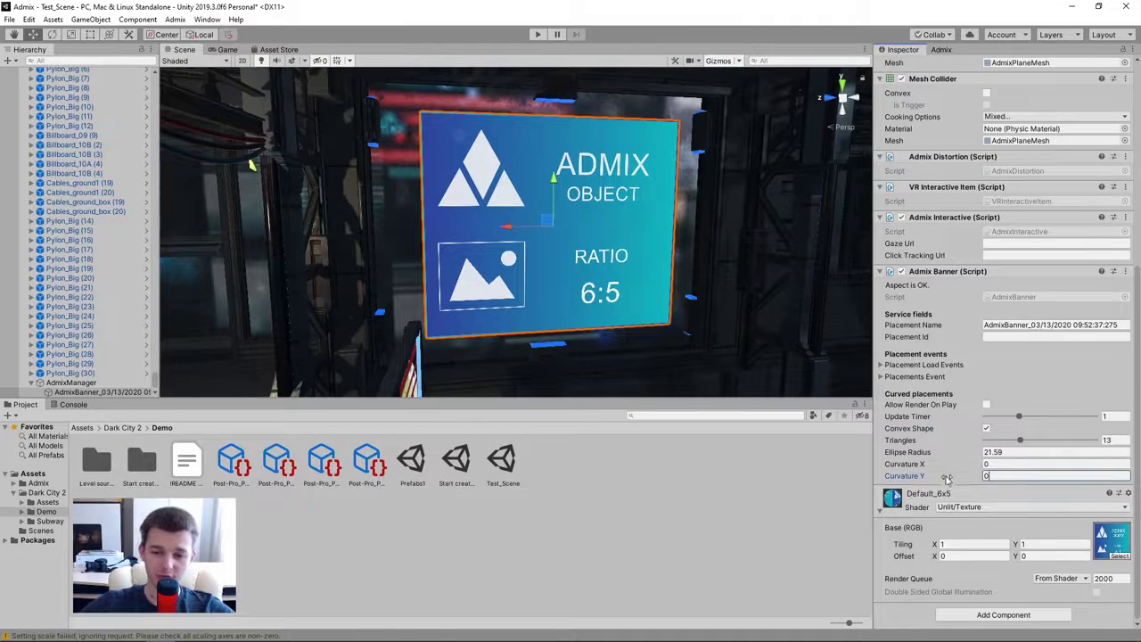
mouse_move(947, 476)
left_mouse_down()
mouse_move(810, 470)
mouse_move(536, 223)
left_mouse_up()
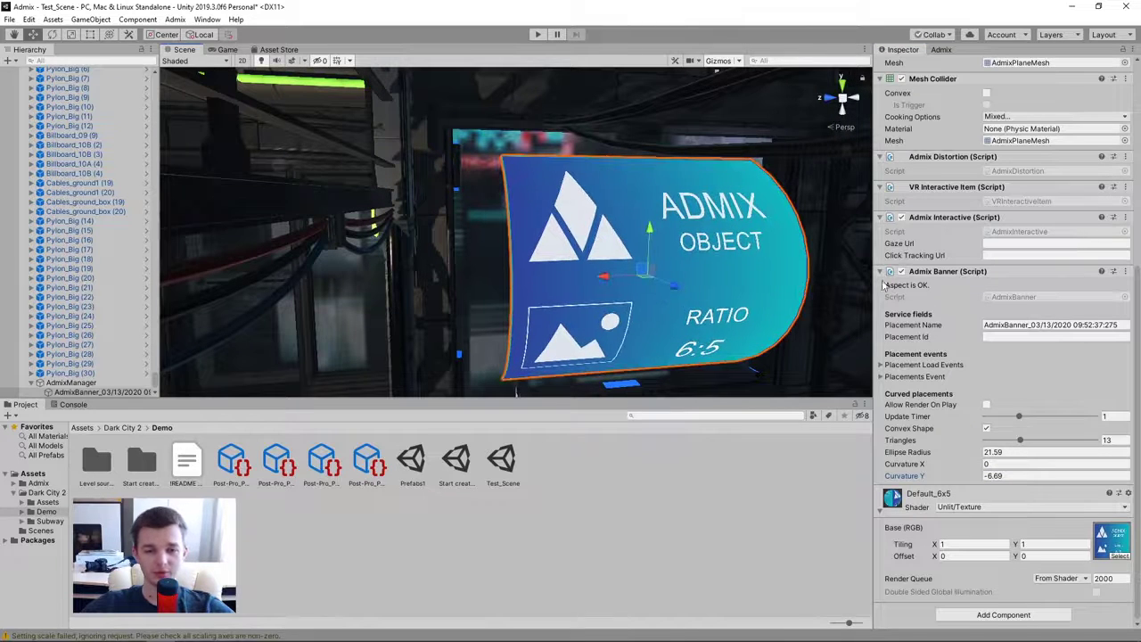
left_click_drag(658, 287, 740, 271, "alt")
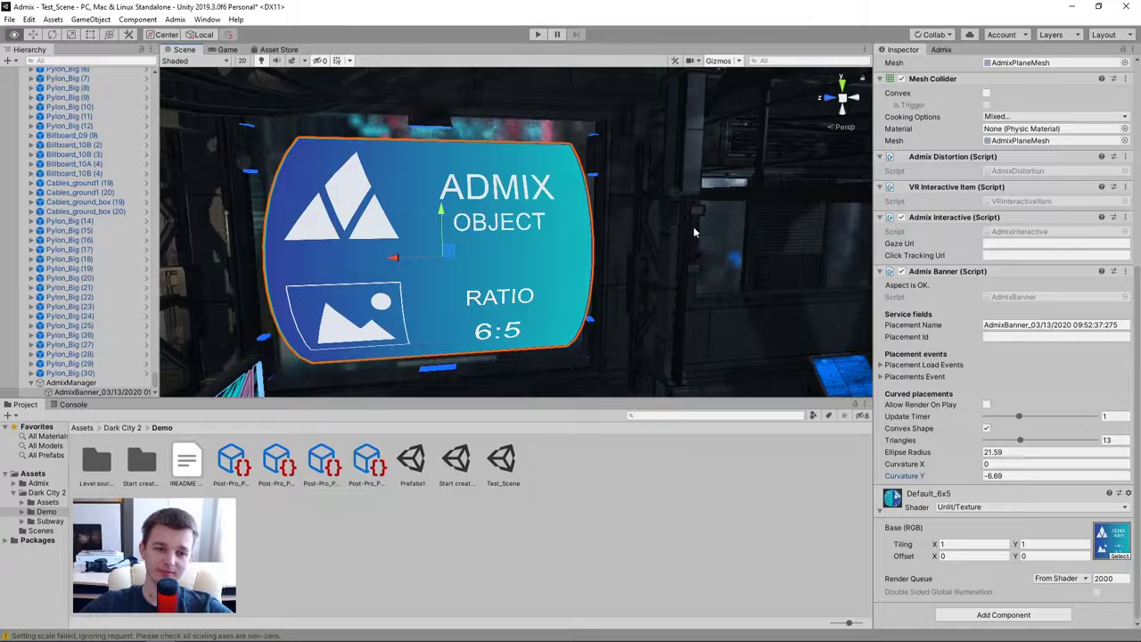
left_click_drag(679, 226, 624, 257, "alt")
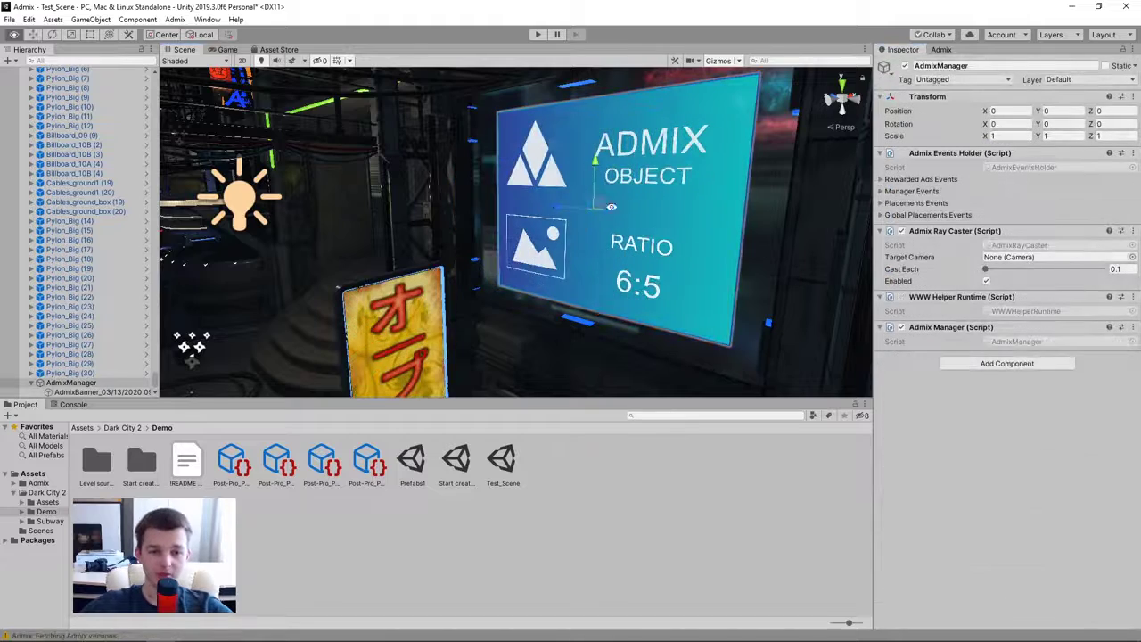
Save the scene and its banner placements to Admix from the Admix inventory panel
mouse_move(650, 209)
middle_mouse_down()
mouse_move(630, 217)
mouse_move(653, 214)
middle_mouse_up()
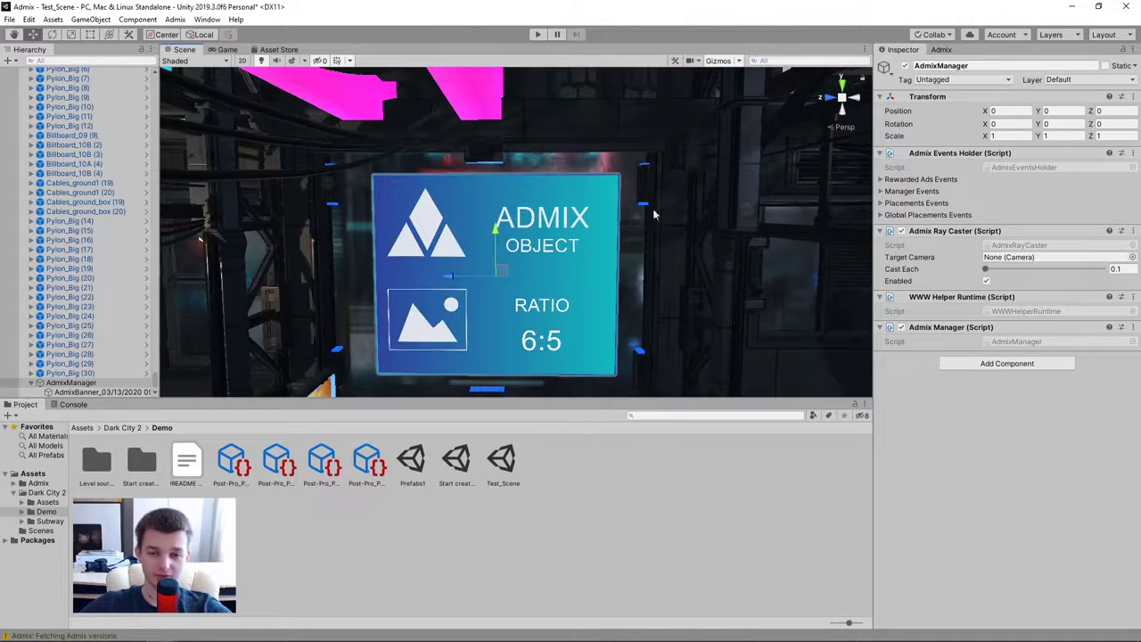
left_click(940, 51)
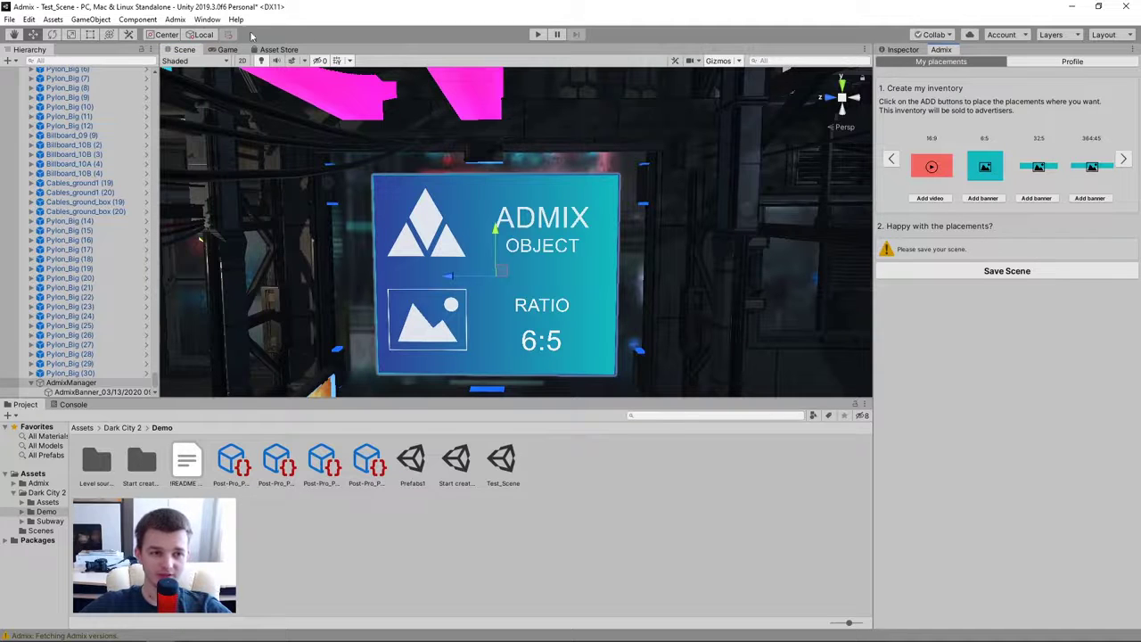
left_click(175, 19)
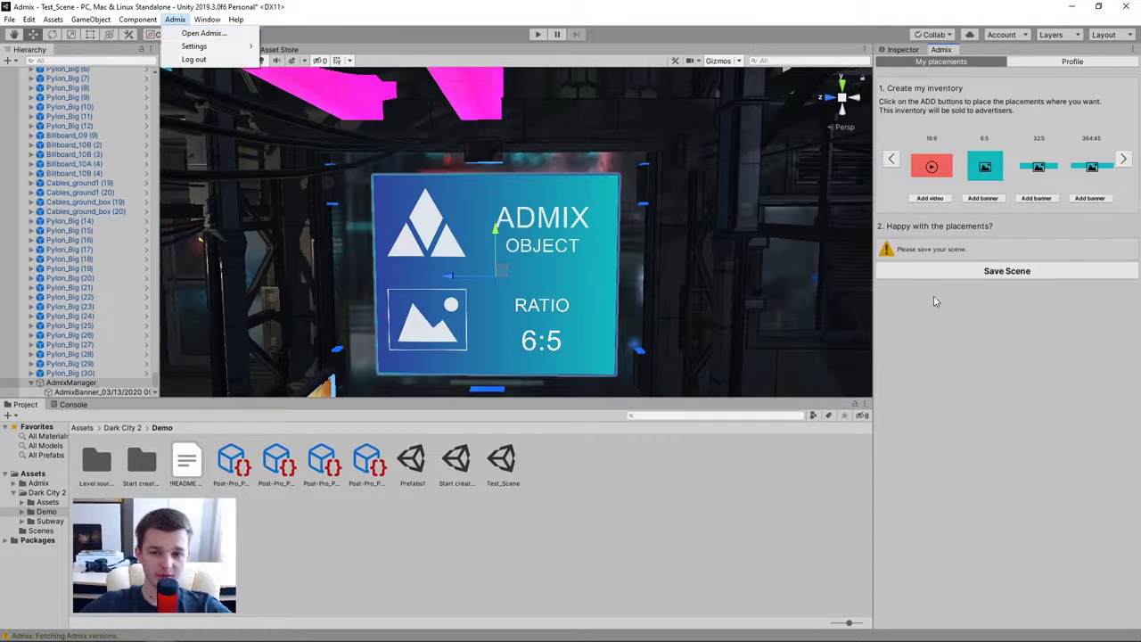
left_click(1014, 278)
left_click(1015, 277)
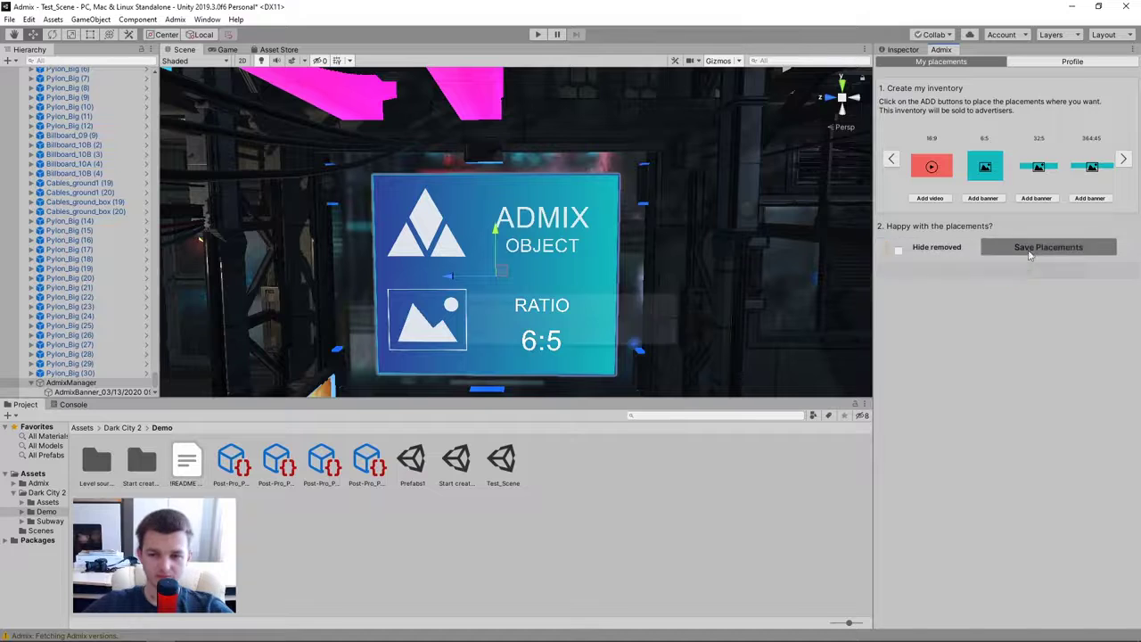
left_click(1032, 251)
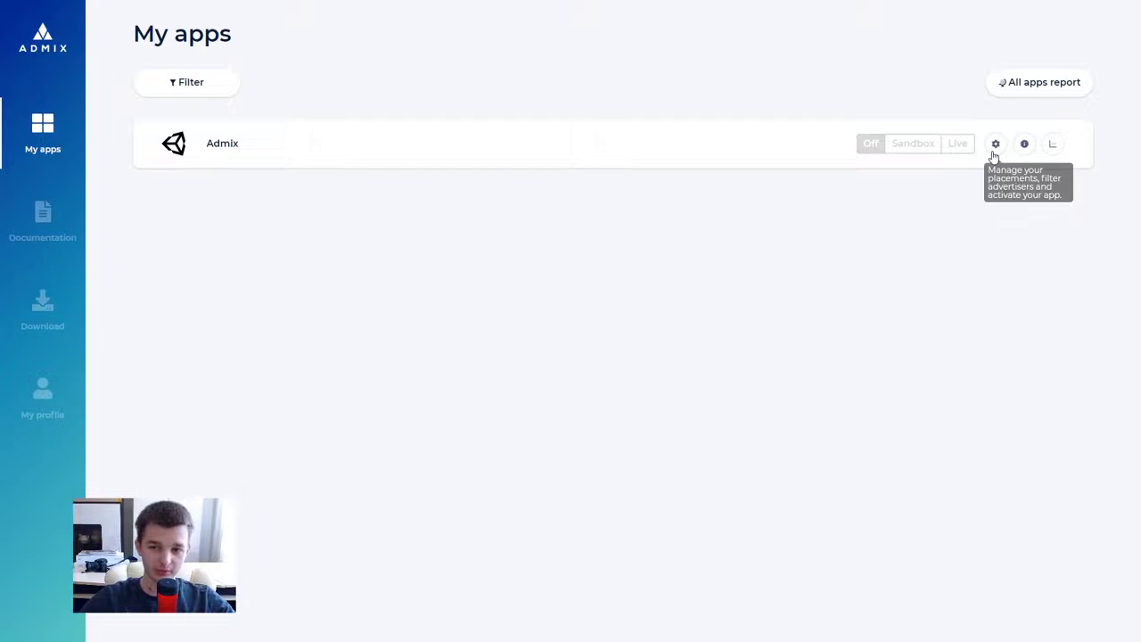
left_click(996, 145)
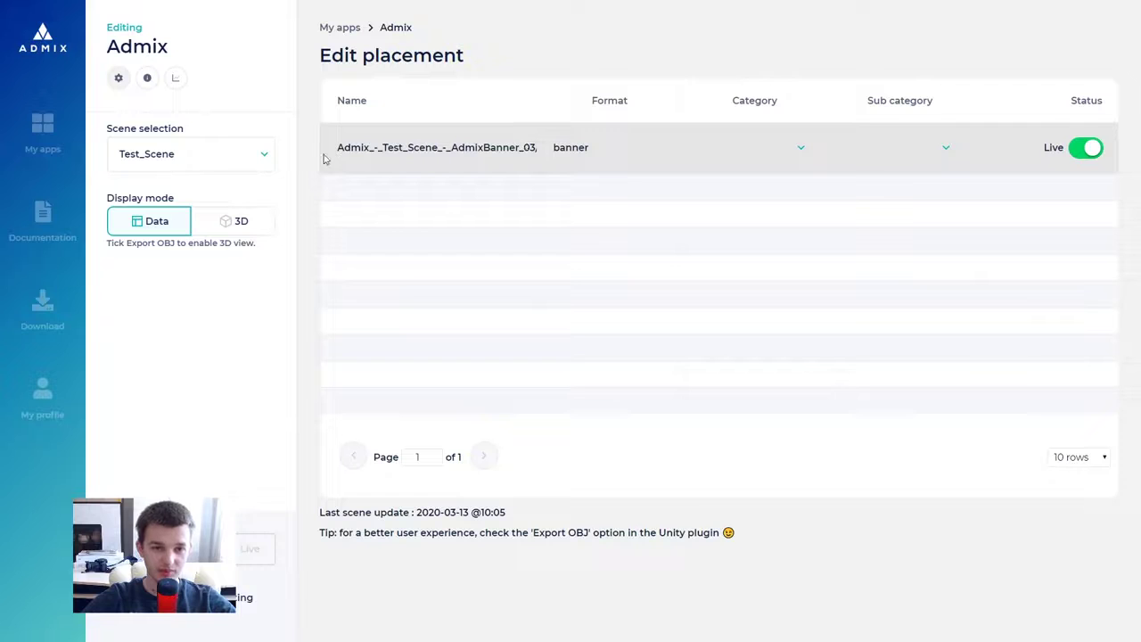
left_click_drag(339, 149, 539, 150)
key("alt+Tab")
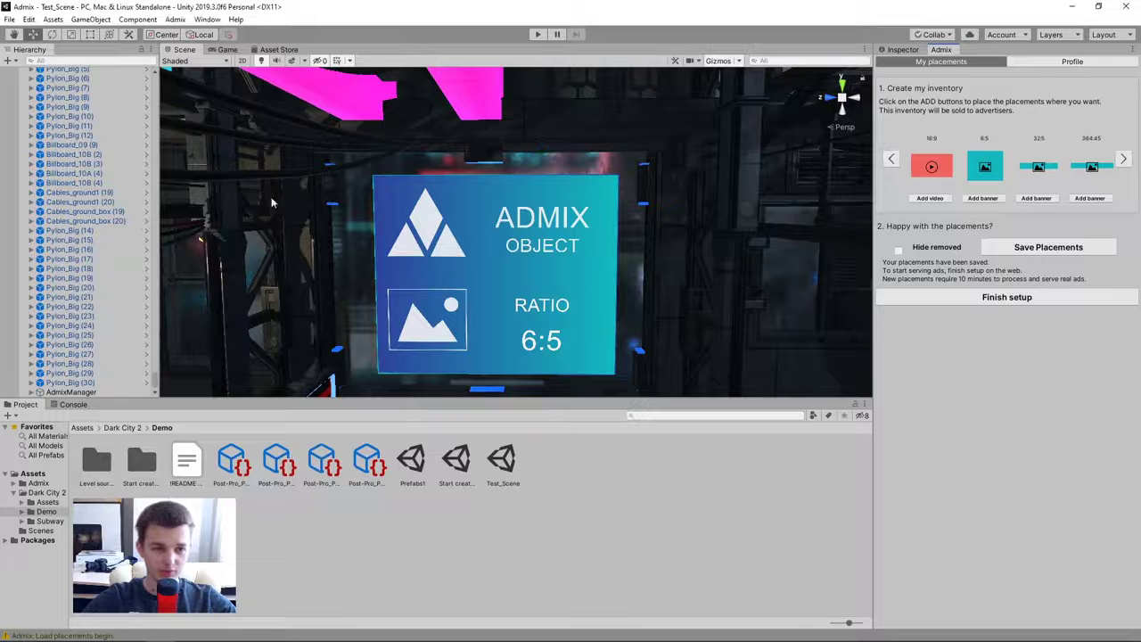
left_click(906, 51)
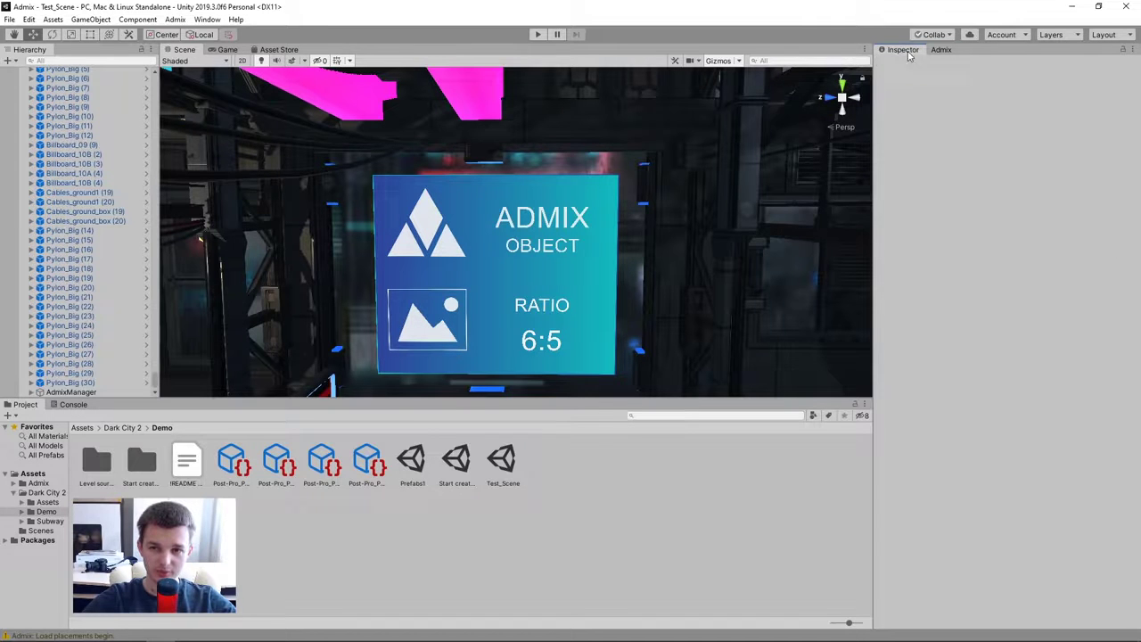
left_click(459, 234)
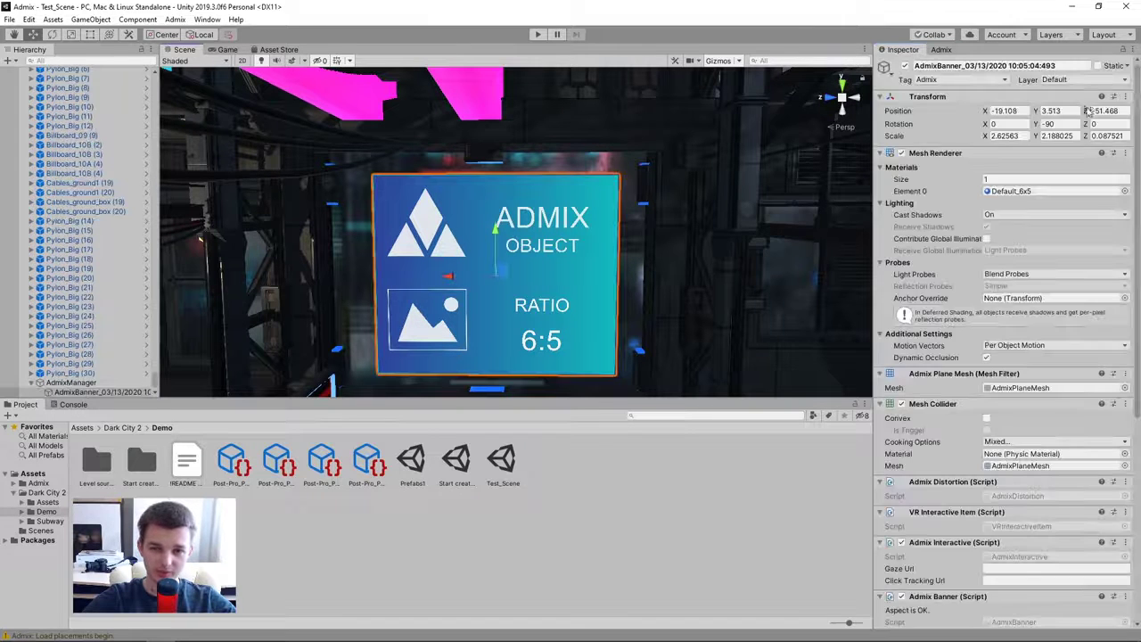
left_click(1071, 64)
key("alt+Tab")
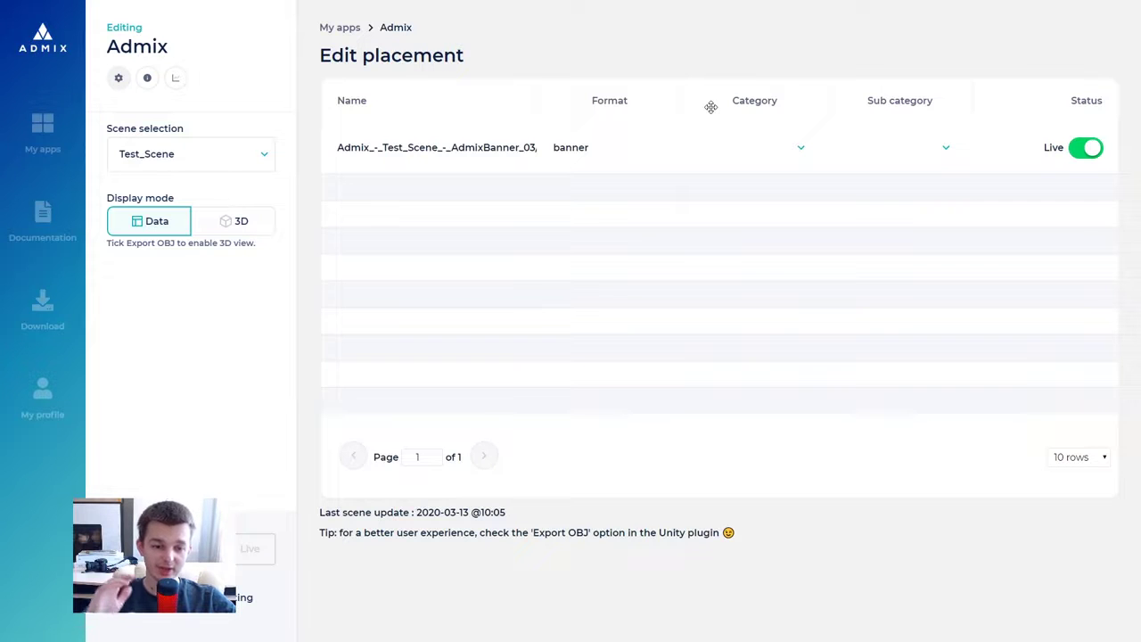
key("alt+Tab")
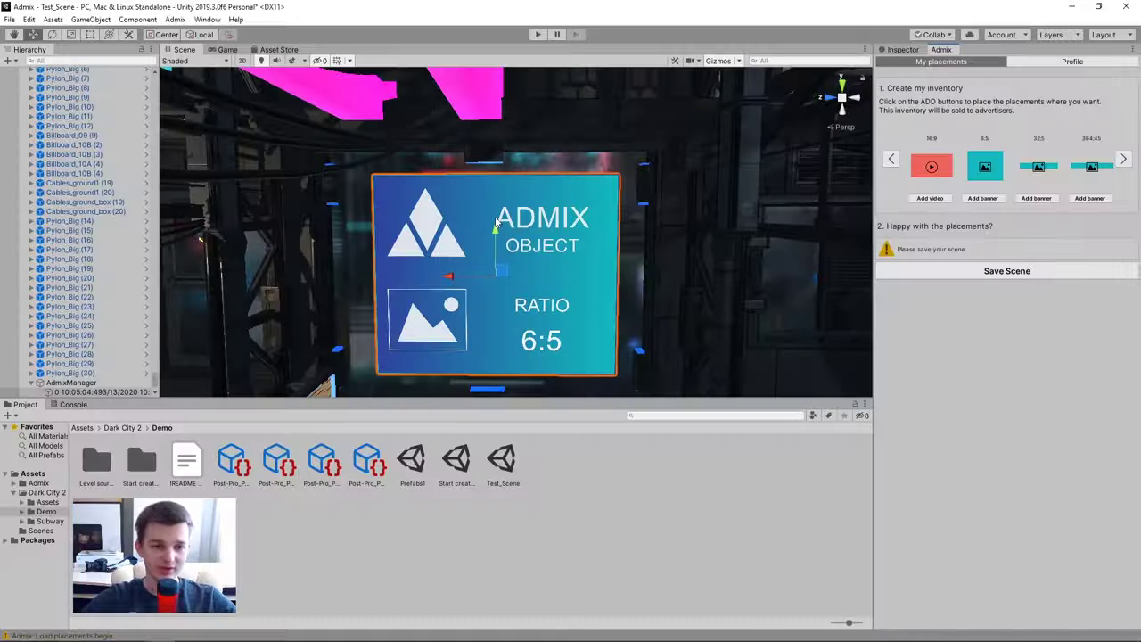
mouse_move(496, 222)
left_mouse_down("alt")
mouse_move(649, 237)
mouse_move(565, 246)
left_mouse_up("alt")
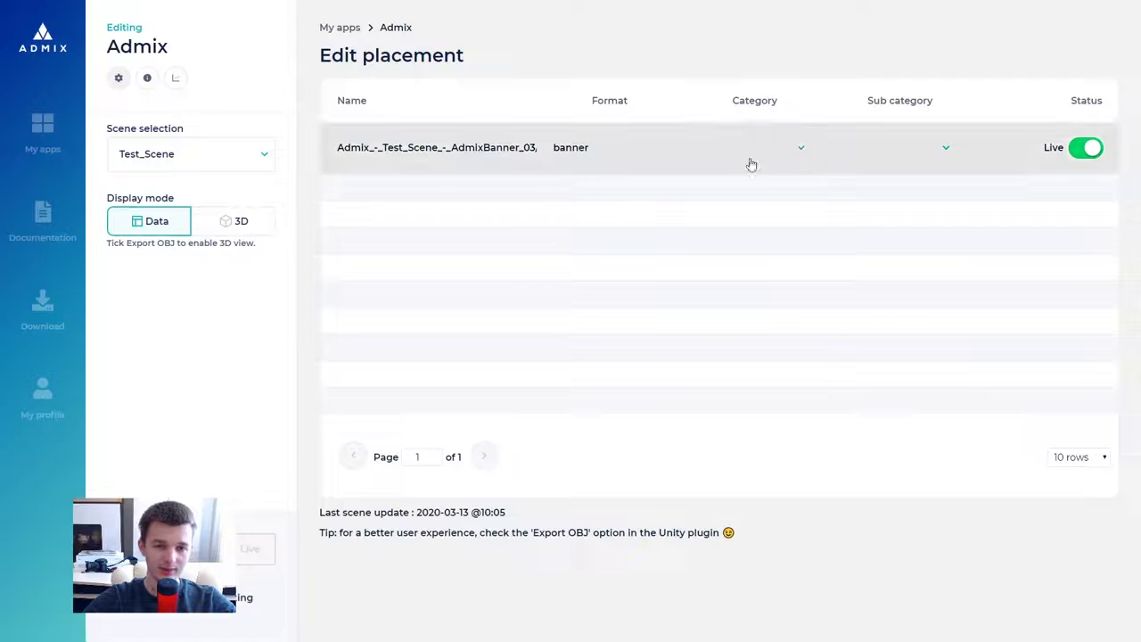
Set the banner placement's category to Food & Drink with no sub-category, then return to Unity
left_click(808, 142)
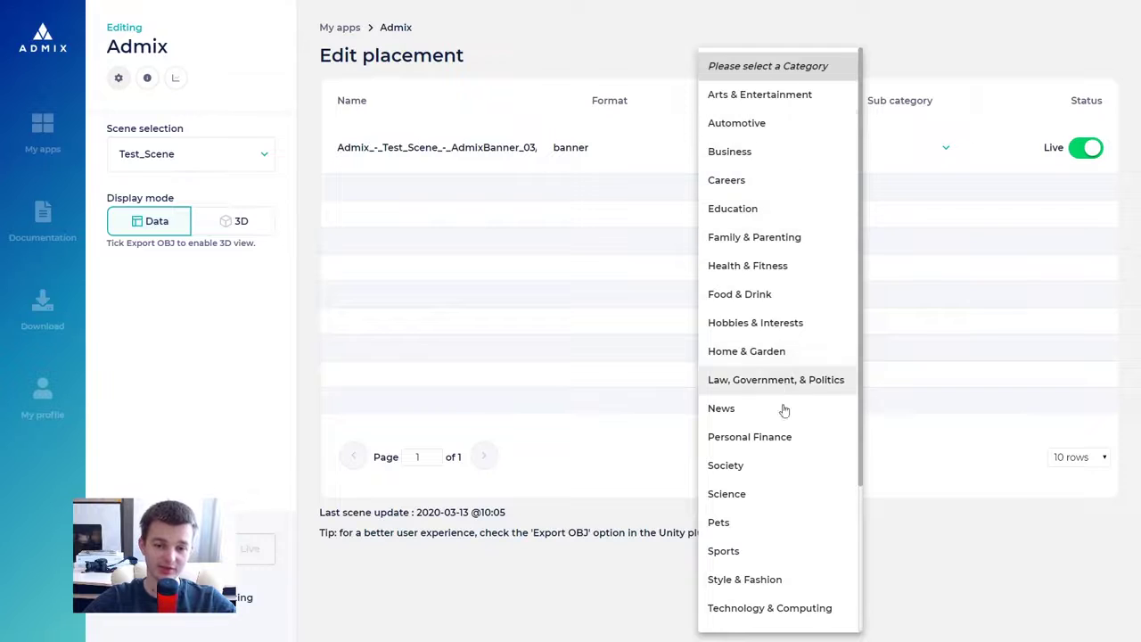
left_click(1080, 406)
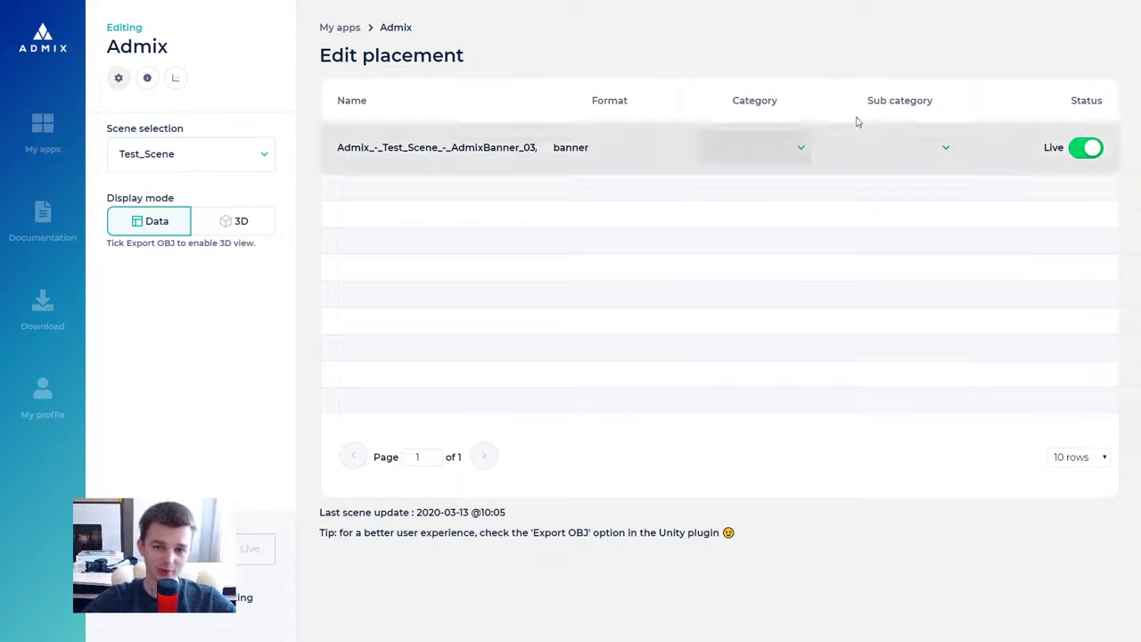
left_click(803, 145)
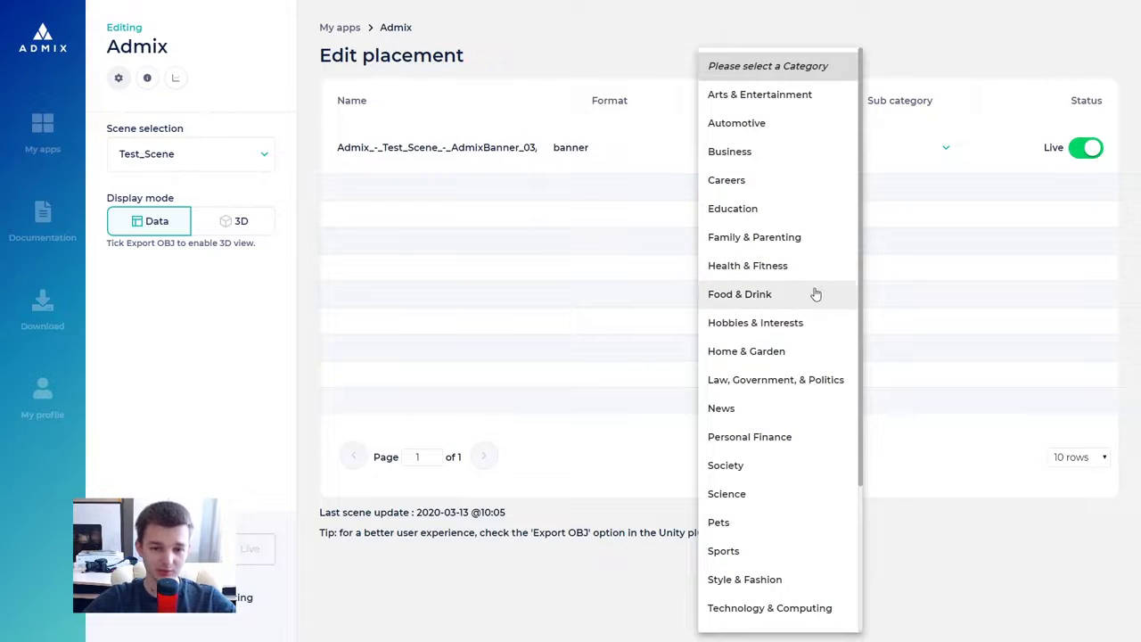
left_click(782, 296)
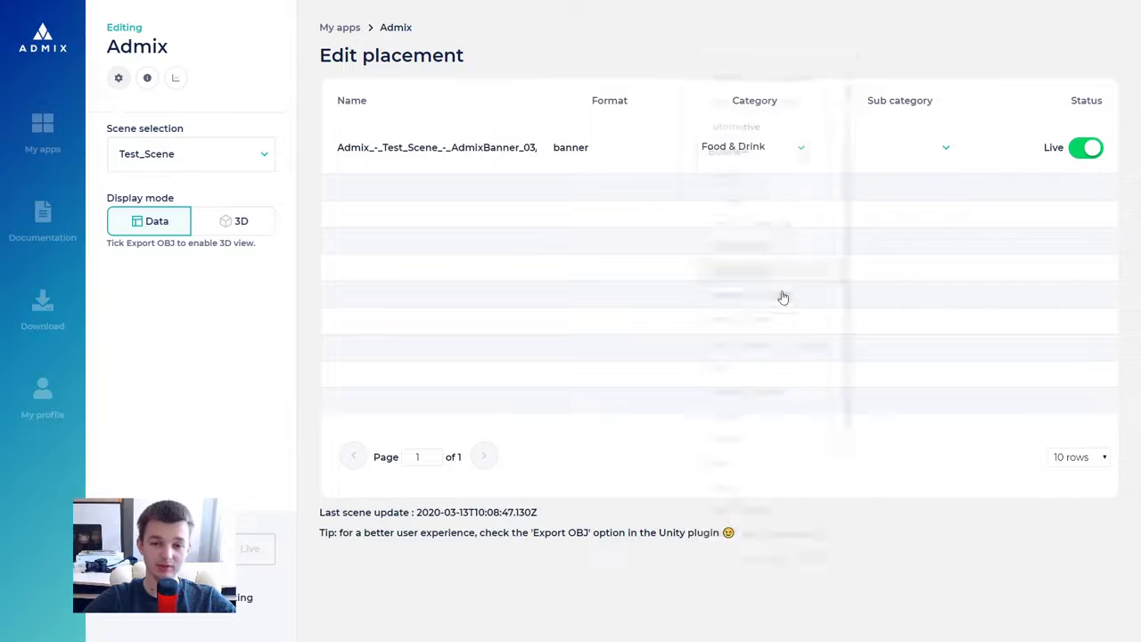
left_click(939, 151)
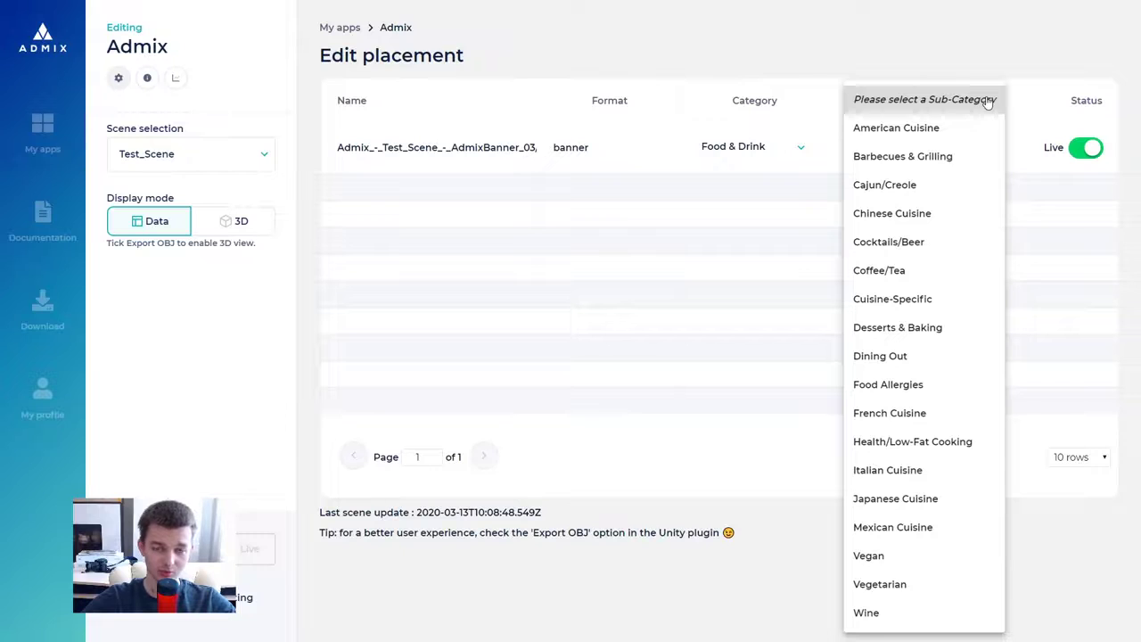
left_click(987, 101)
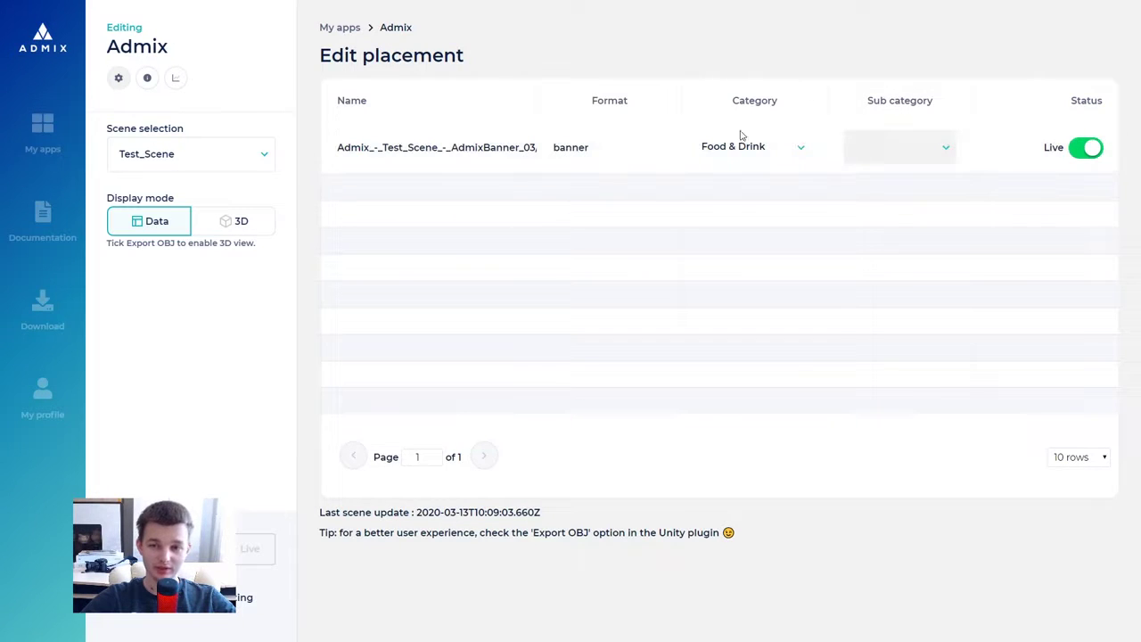
key("alt+Tab")
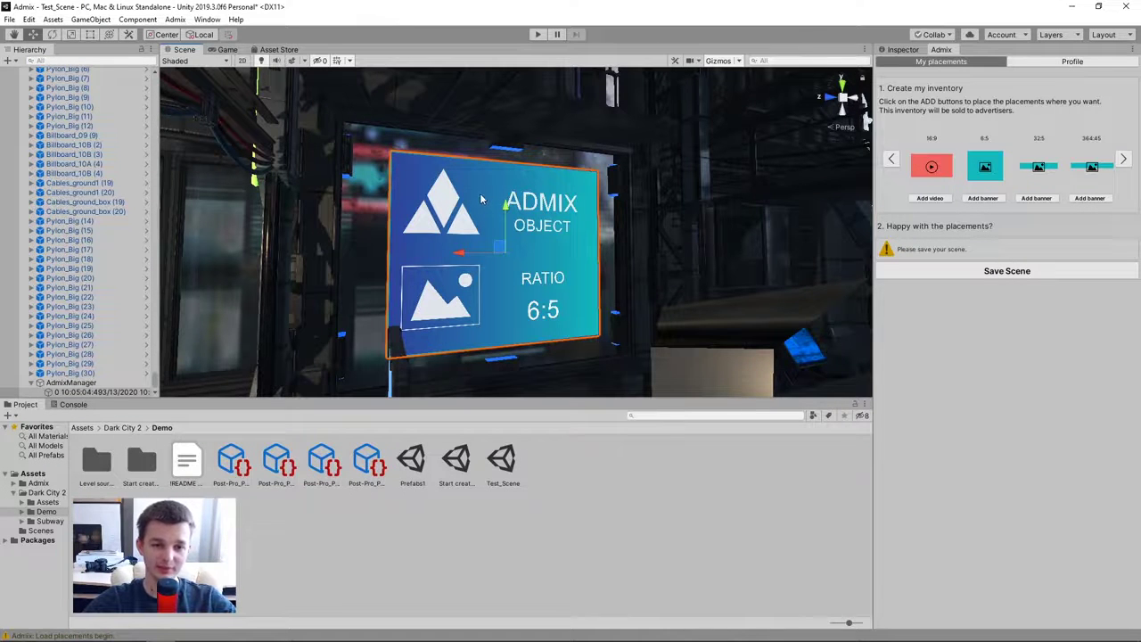
Set the Admix Application Mode to Force Sandbox under Admix > Settings
right_click_drag(589, 107, 643, 178)
left_click(643, 178)
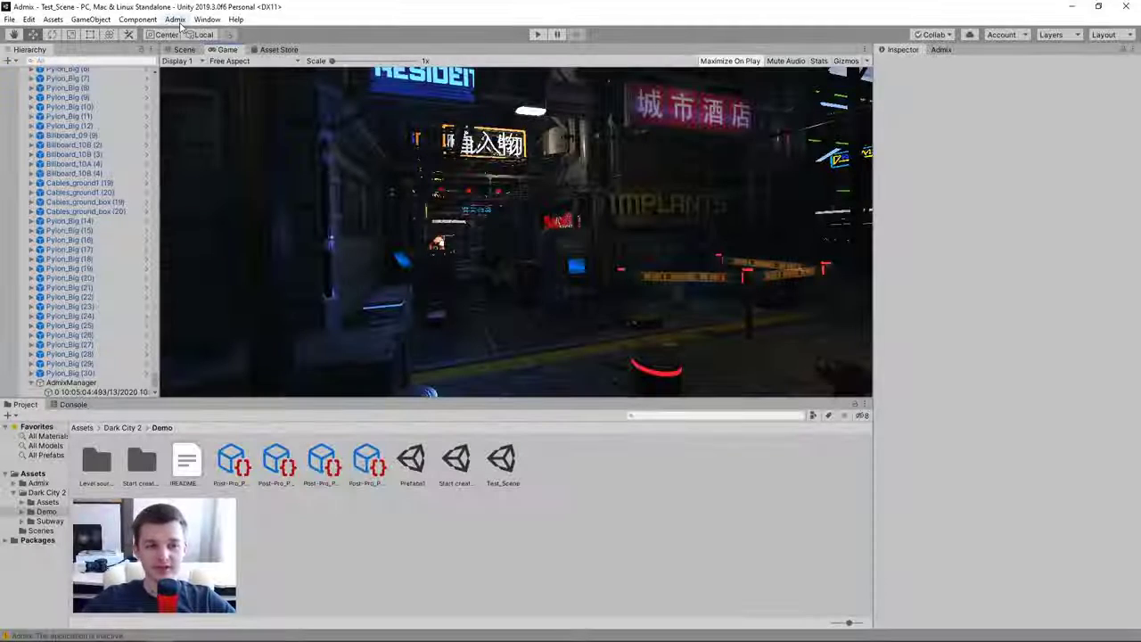
left_click(177, 20)
mouse_move(217, 46)
mouse_move(356, 62)
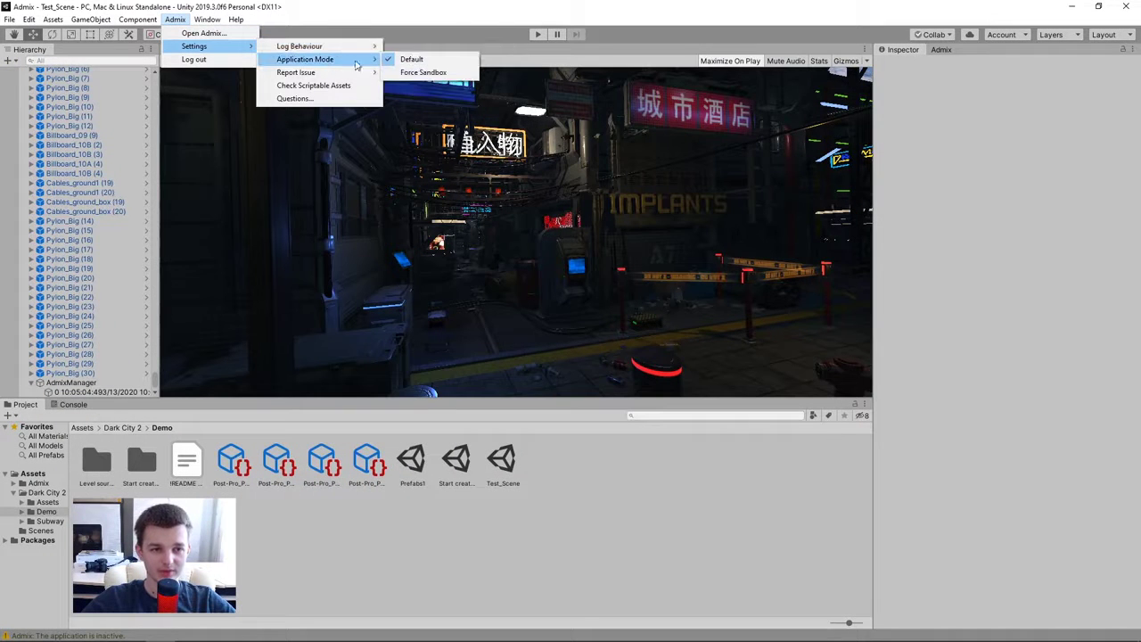
left_click(446, 76)
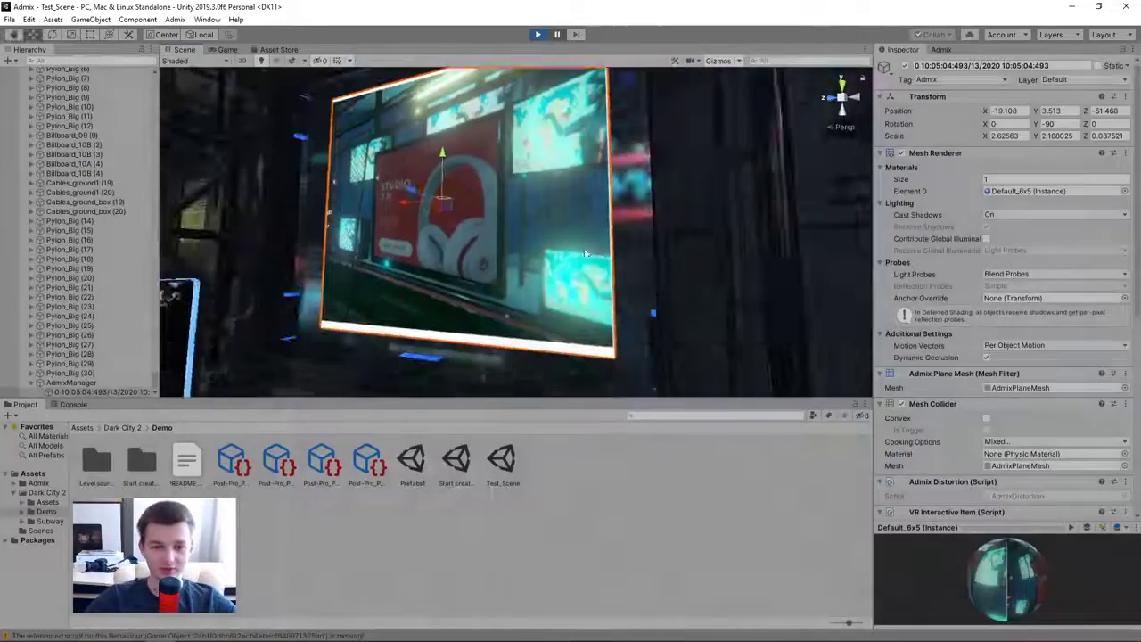
middle_click_drag(563, 232, 629, 230)
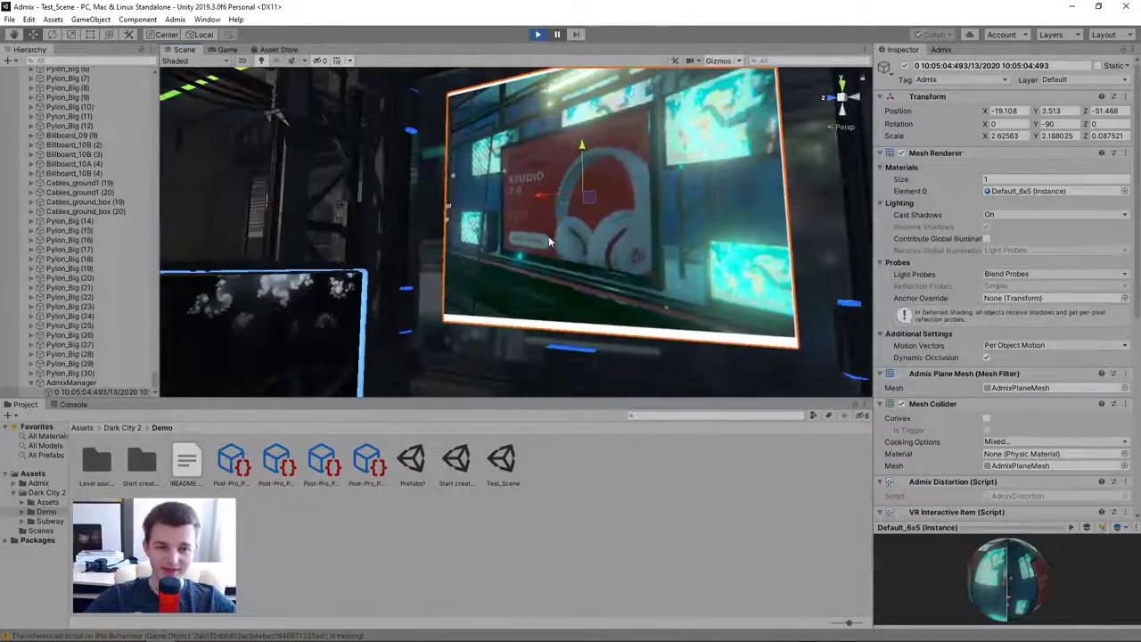
left_click_drag(548, 235, 506, 214, "alt")
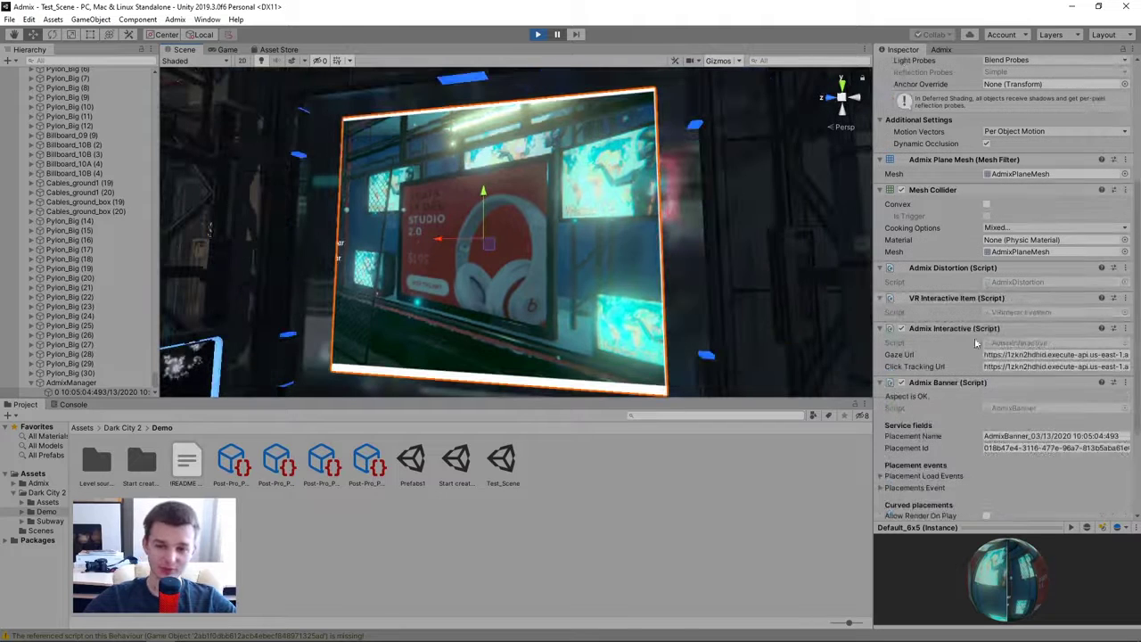
left_click(1060, 355)
left_click(1034, 354)
left_click(1100, 356)
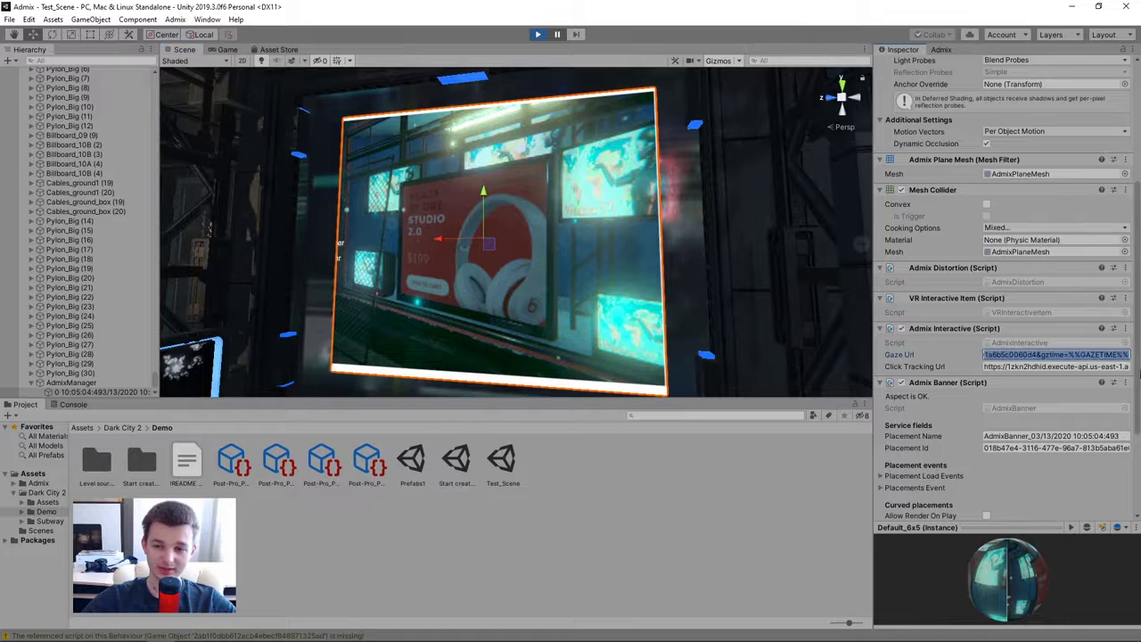
left_click(1105, 366)
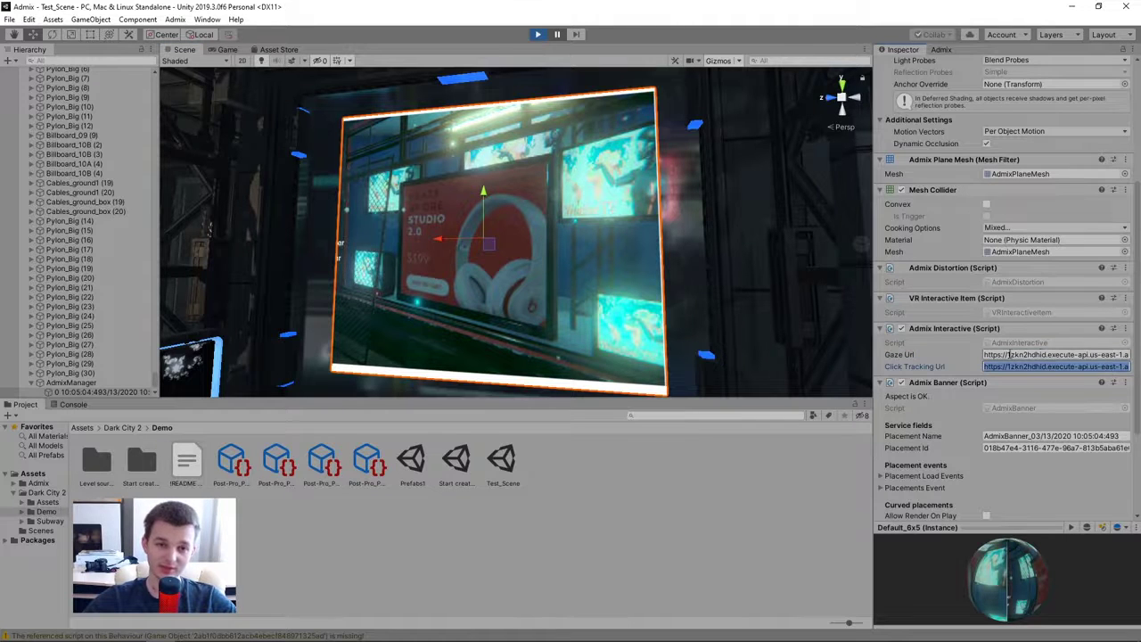
right_click_drag(631, 276, 465, 290)
key("f")
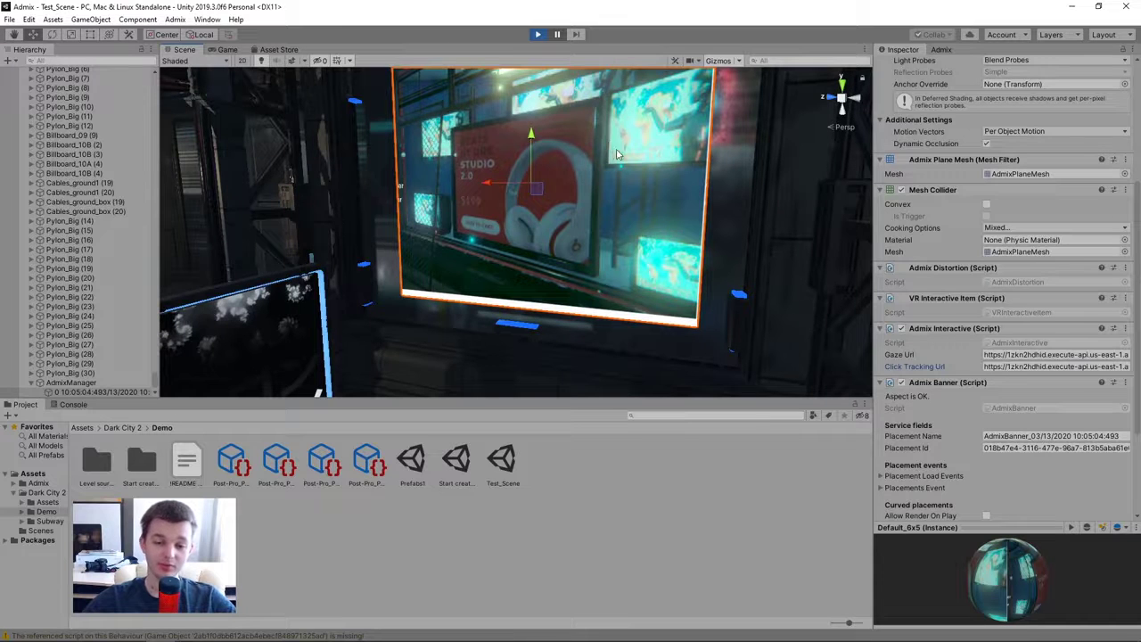
left_click_drag(609, 145, 524, 197, "alt")
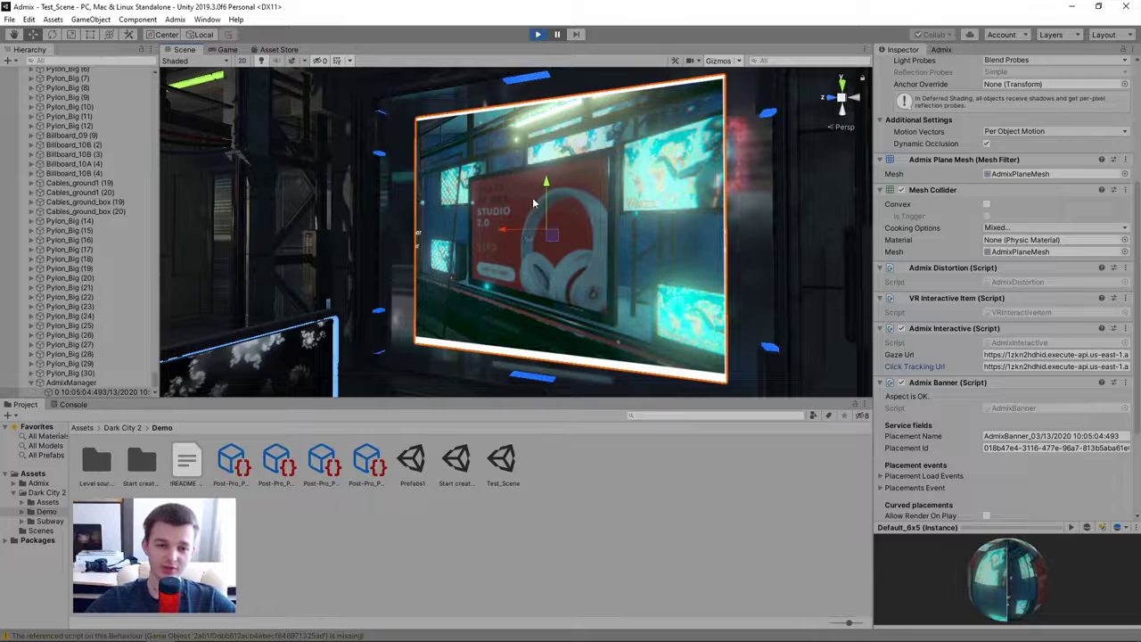
mouse_move(533, 198)
left_mouse_down("alt")
mouse_move(574, 205)
mouse_move(632, 244)
left_mouse_up("alt")
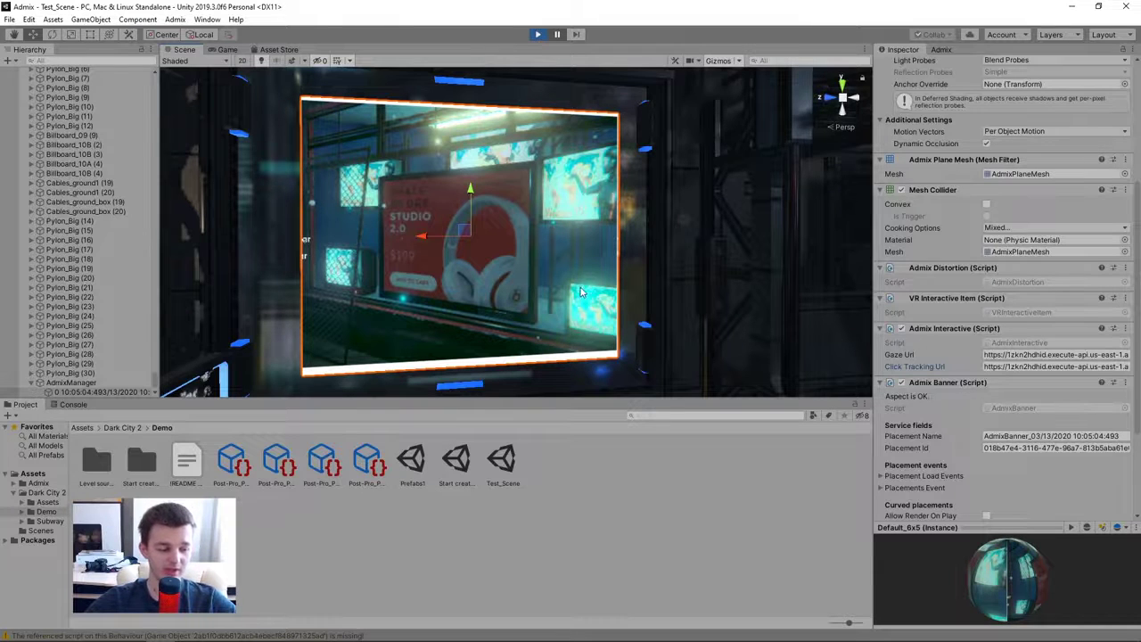
left_click_drag(584, 291, 638, 290, "alt")
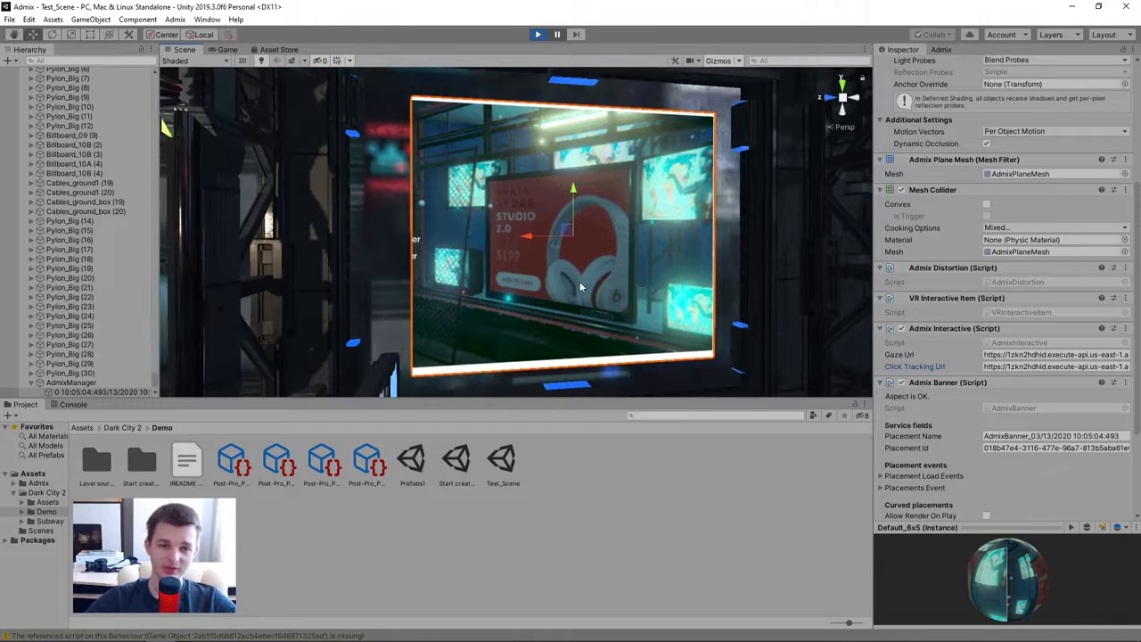